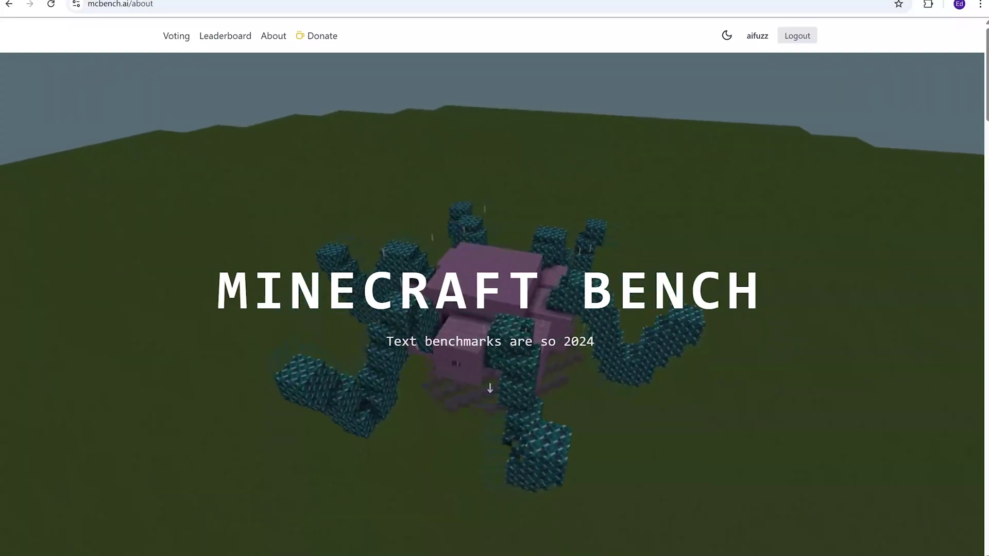
pyautogui.scroll(-2, 694, 154)
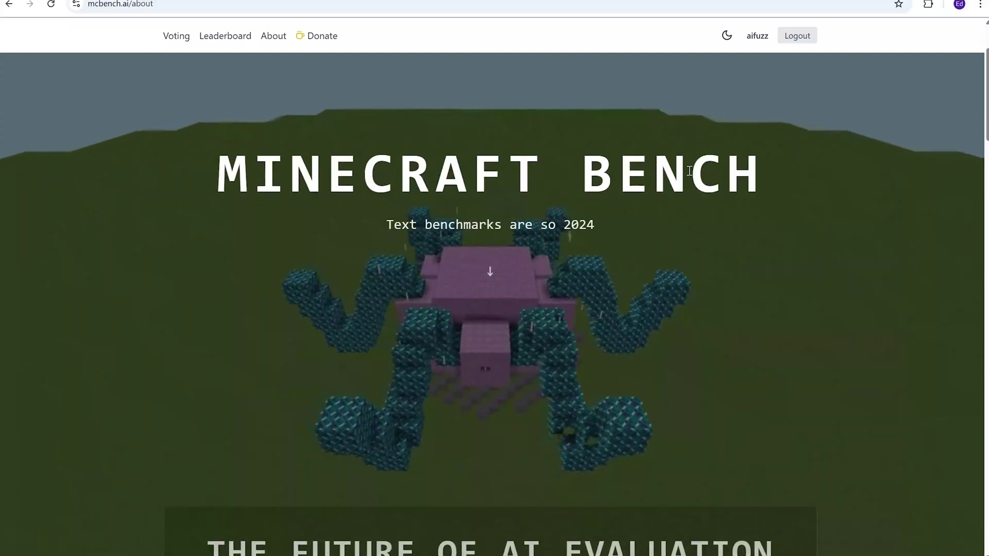
pyautogui.scroll(-2, 693, 185)
pyautogui.scroll(2, 692, 185)
pyautogui.scroll(2, 692, 185)
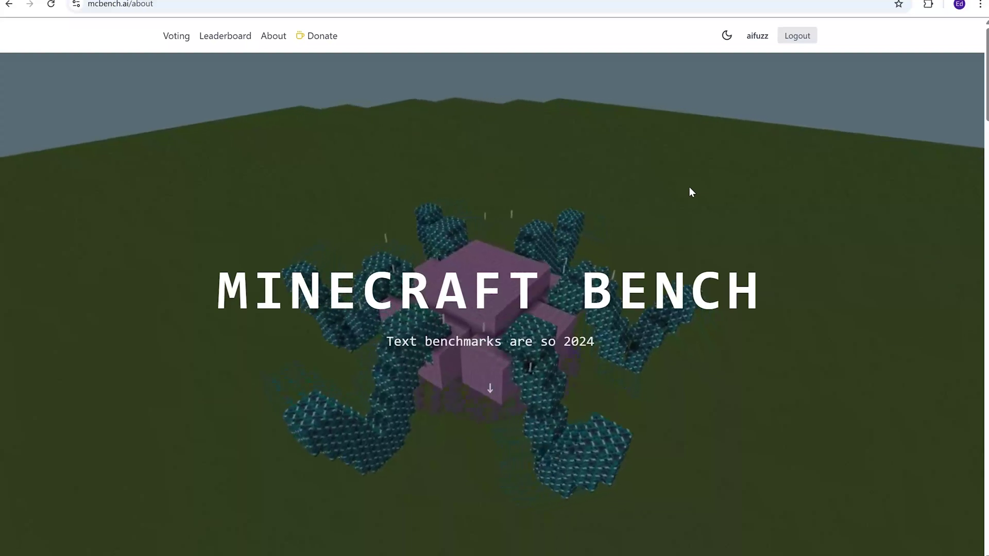
pyautogui.scroll(-2, 690, 187)
pyautogui.scroll(-2, 690, 187)
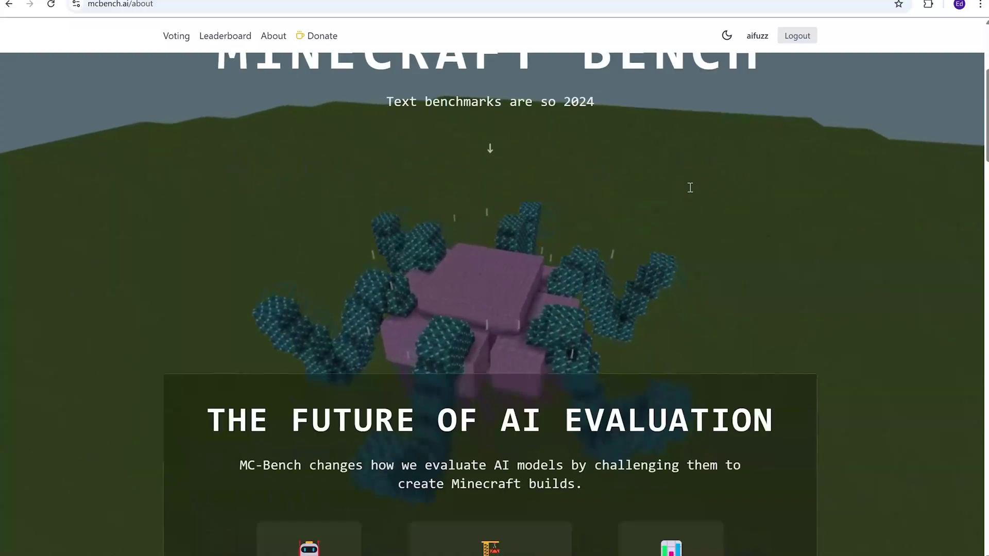
pyautogui.scroll(-1, 690, 187)
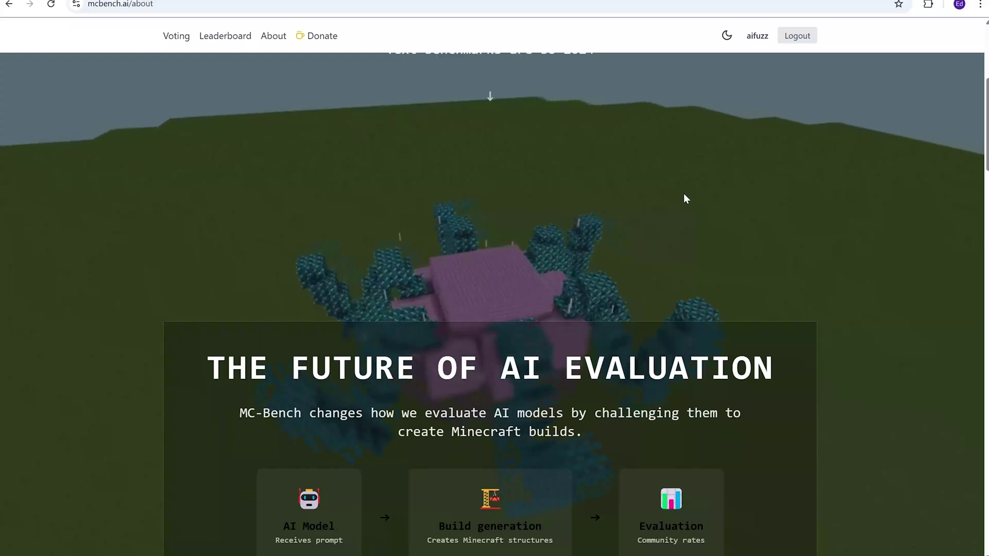
pyautogui.scroll(-2, 679, 191)
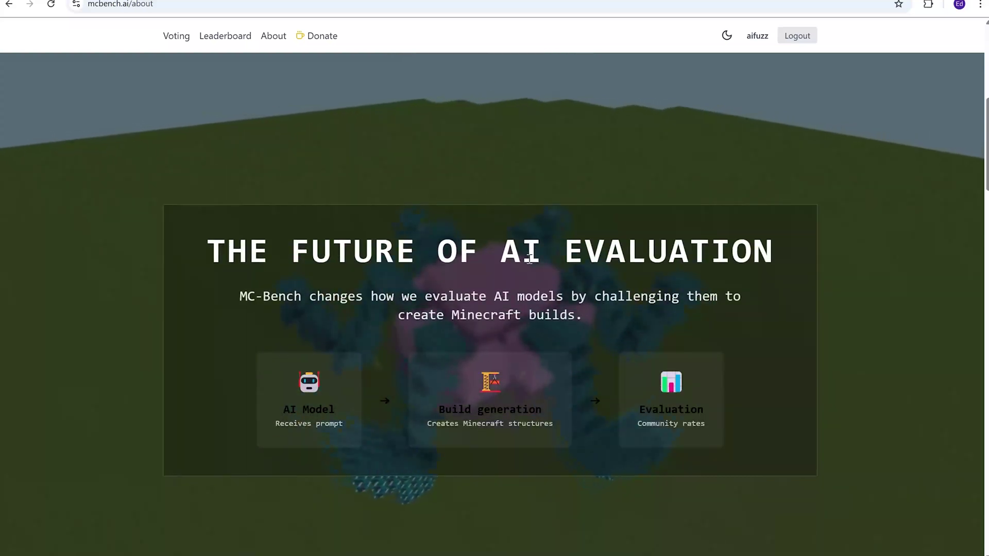
pyautogui.scroll(-1, 531, 259)
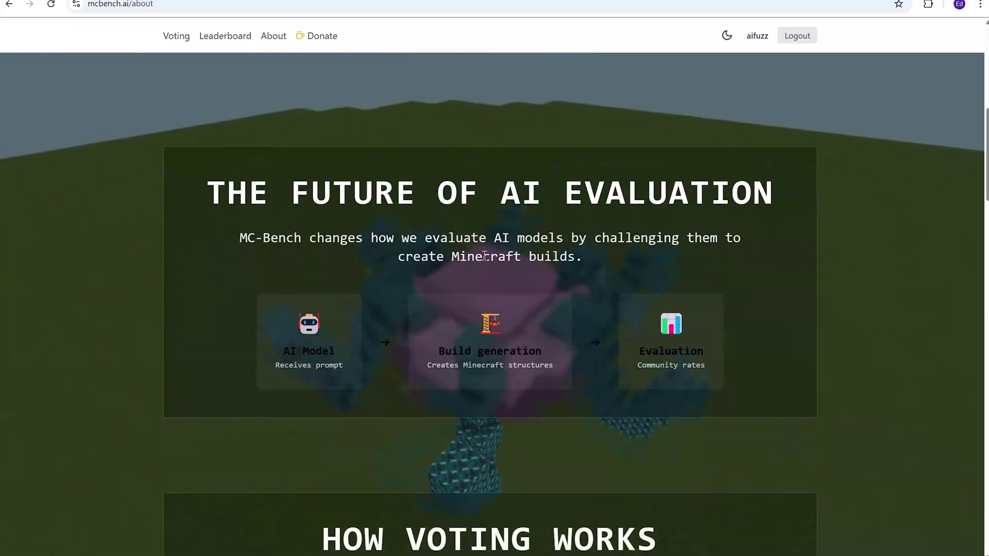
pyautogui.scroll(-2, 484, 255)
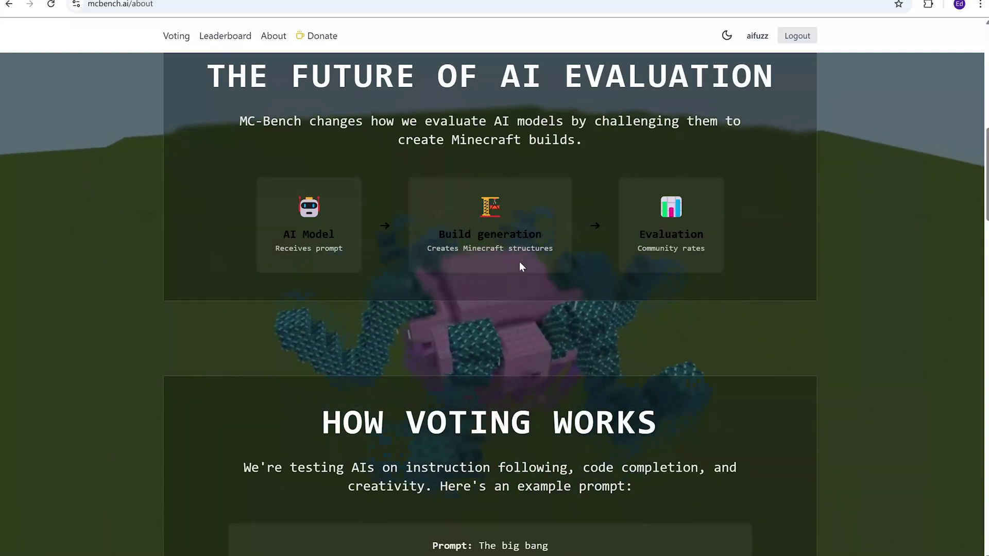
pyautogui.scroll(-2, 517, 259)
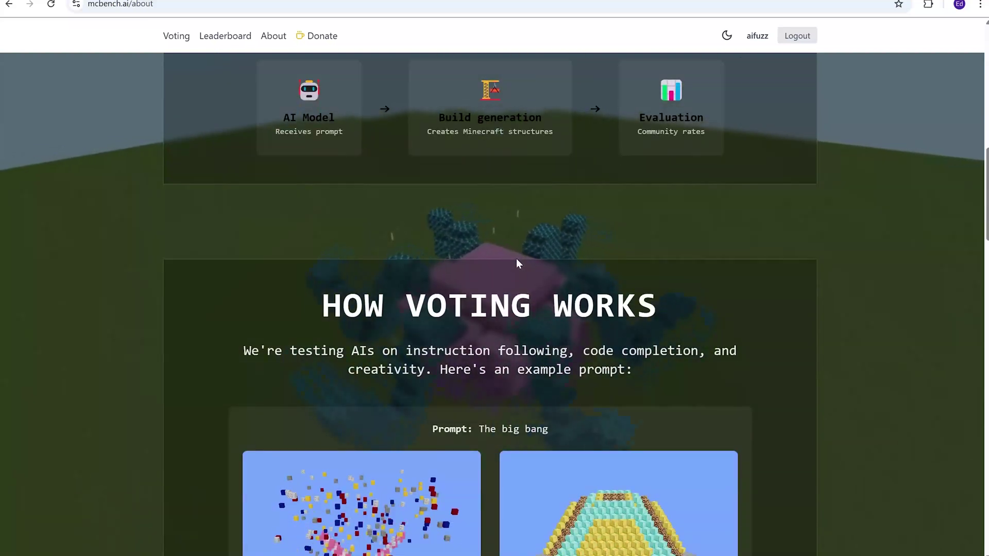
pyautogui.scroll(-3, 517, 259)
pyautogui.scroll(-2, 517, 259)
pyautogui.scroll(3, 517, 260)
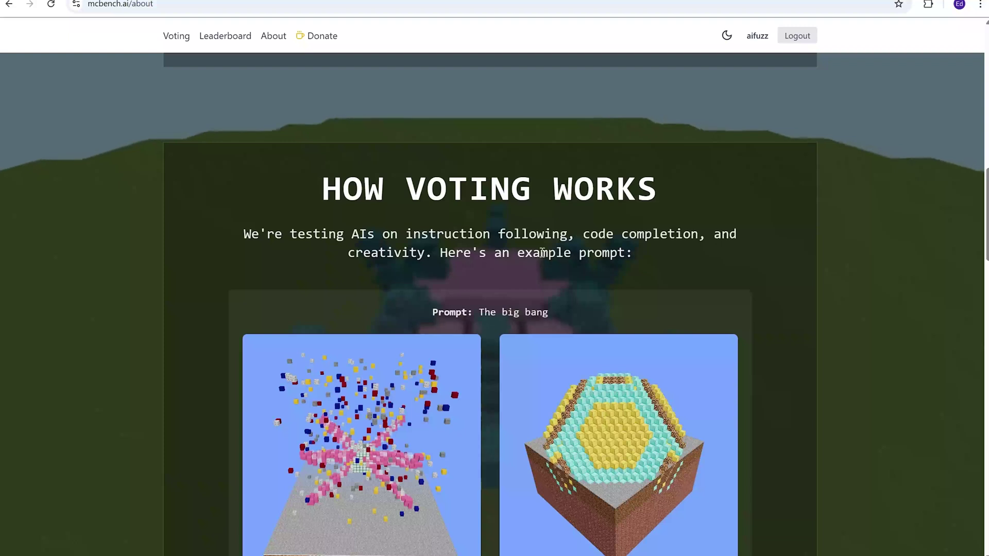
pyautogui.scroll(5, 382, 175)
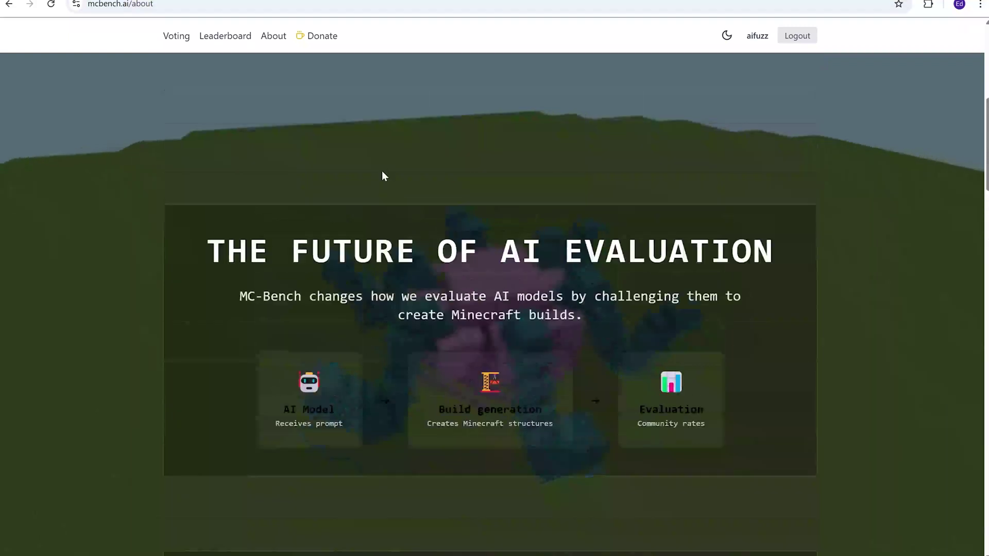
pyautogui.scroll(5, 382, 174)
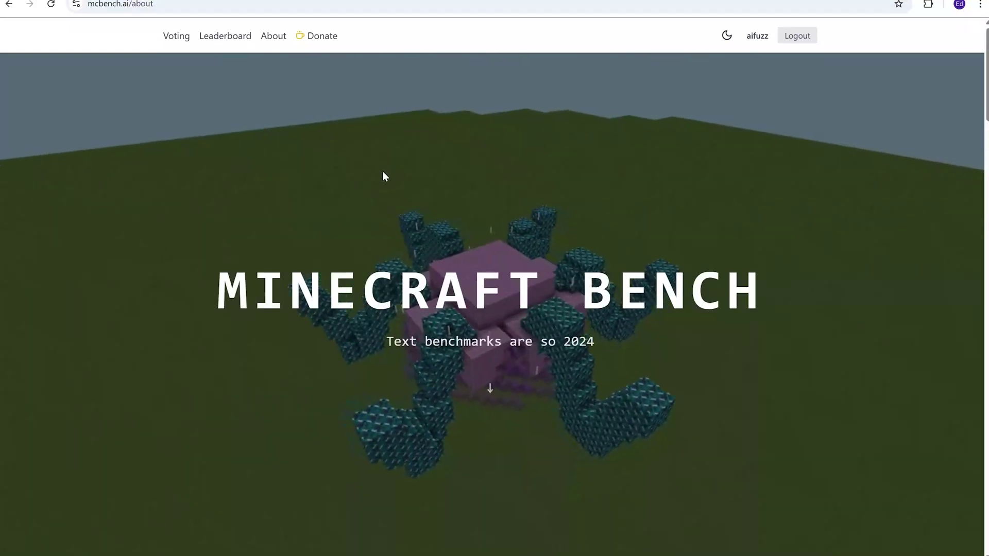
# Vote on the amphitheater builds (deepseek-r1 vs Claude 3.5 Haiku) and load the miniature-city comparison
pyautogui.click(175, 35)
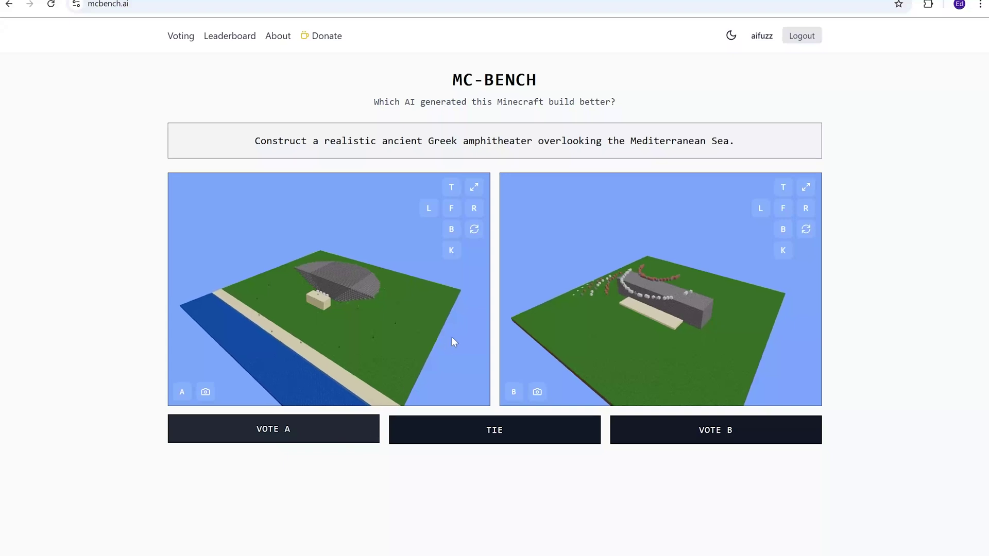
pyautogui.click(340, 430)
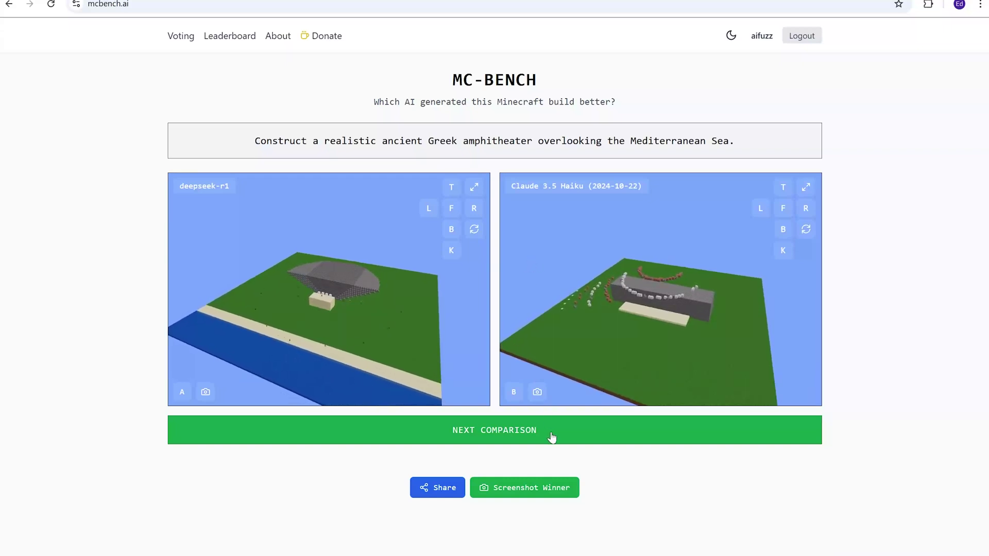
pyautogui.click(492, 433)
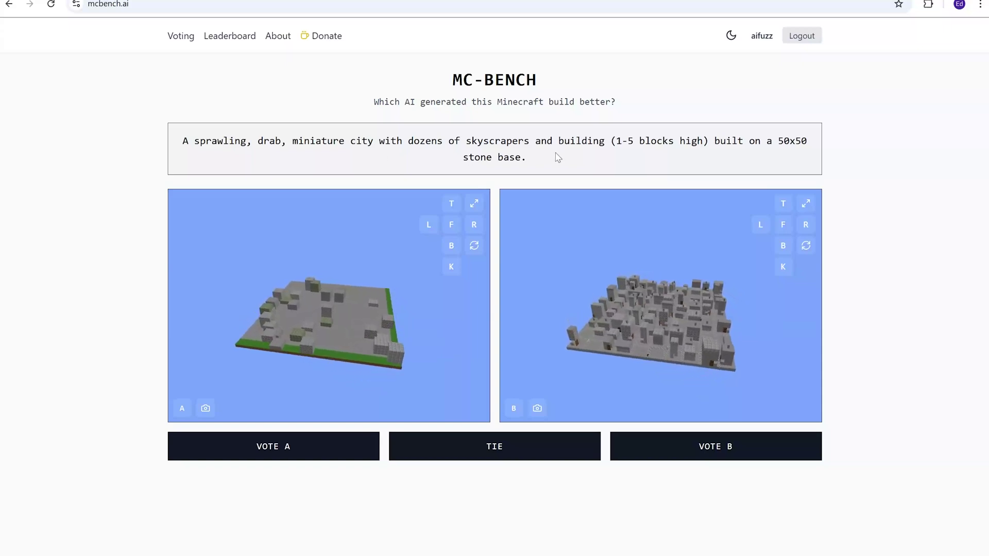
# Vote on the miniature-city builds, load the snow fort comparison, and vote for build B
pyautogui.click(695, 457)
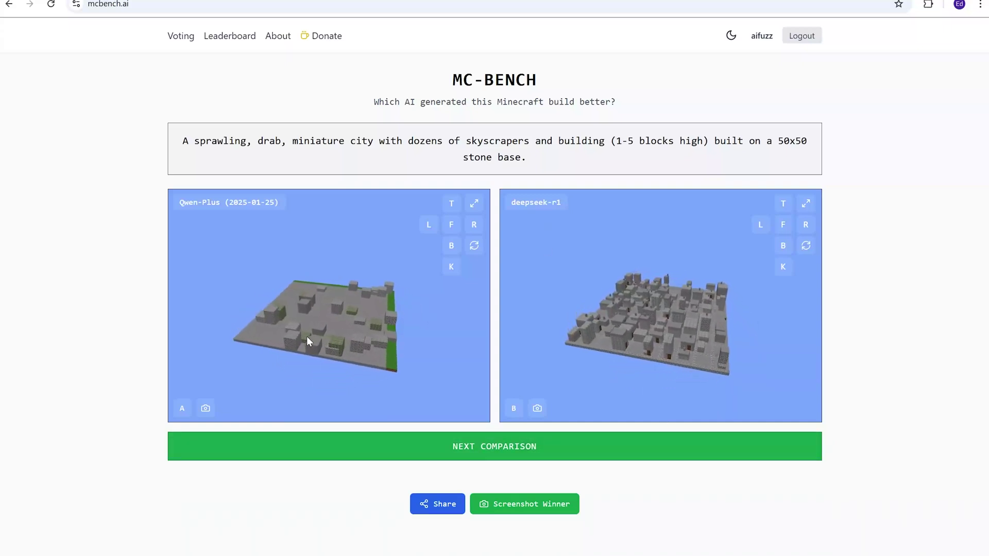
pyautogui.click(464, 444)
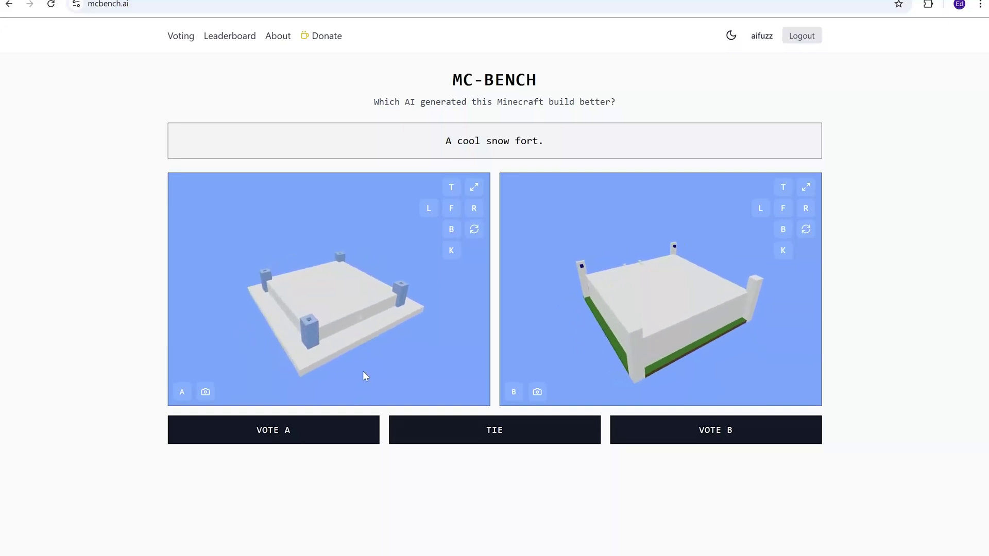
pyautogui.click(727, 430)
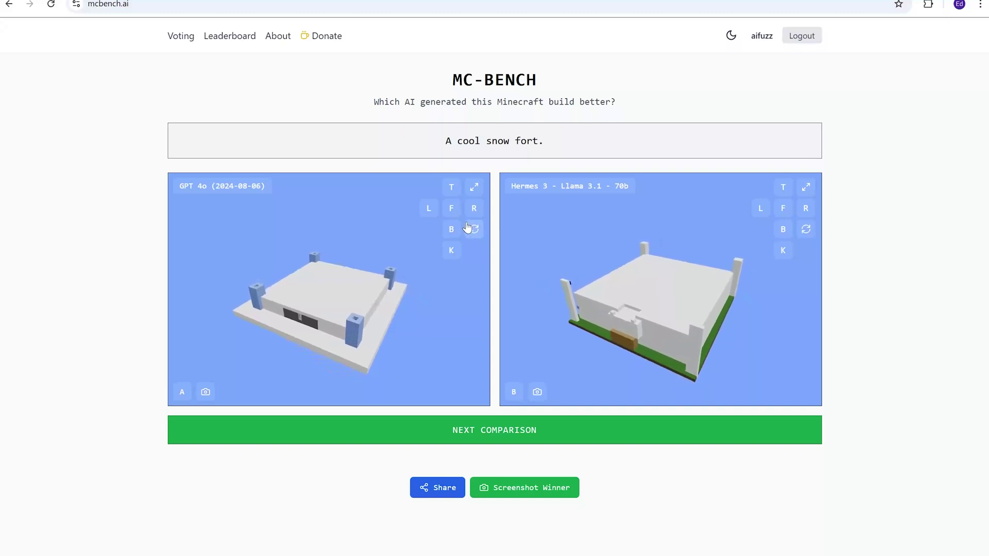
# Move on to the ice cream sundae comparison: a low sprawling build versus a tall stacked tower
pyautogui.click(520, 430)
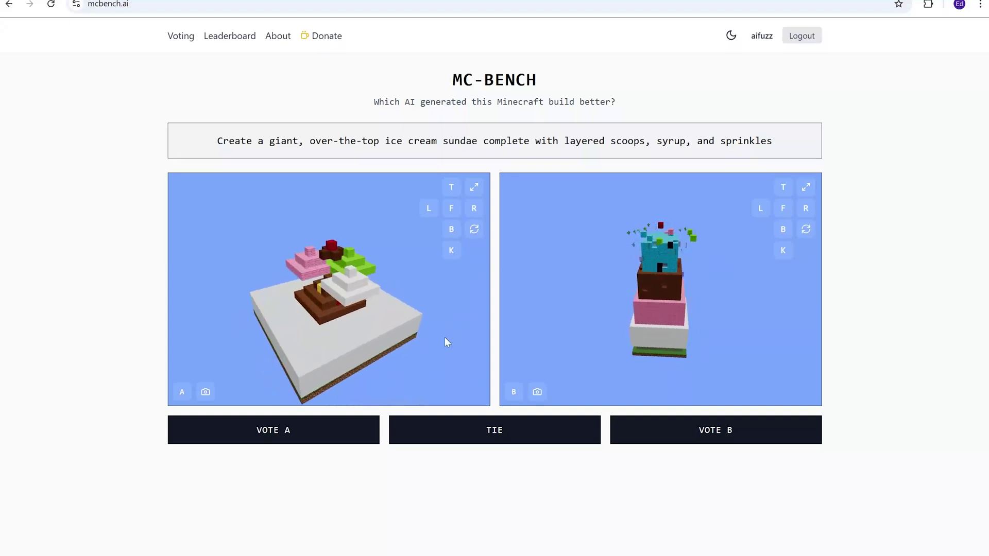
# Vote for build A's sundae and view the leaderboard, which ranks Claude 3.7 Sonnet first
pyautogui.click(320, 428)
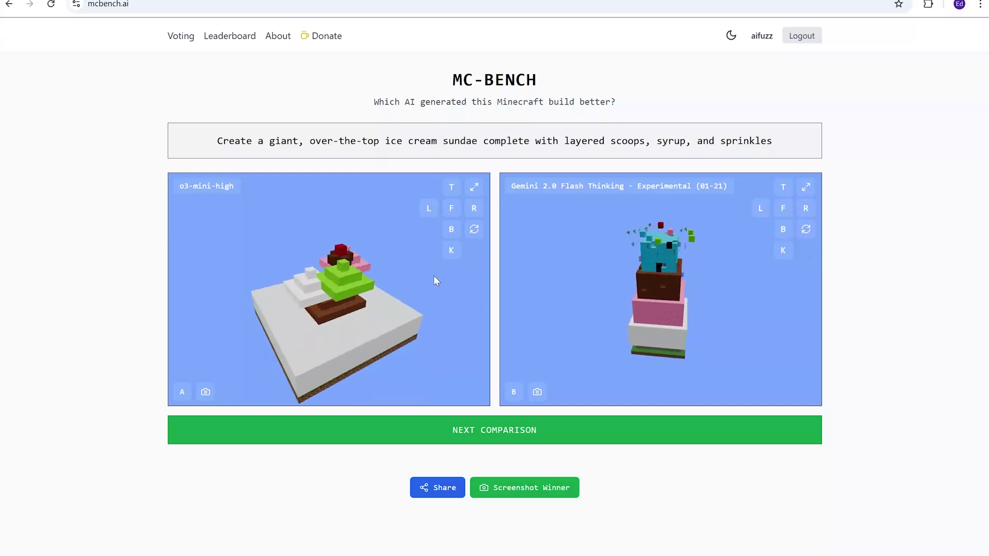
pyautogui.click(229, 35)
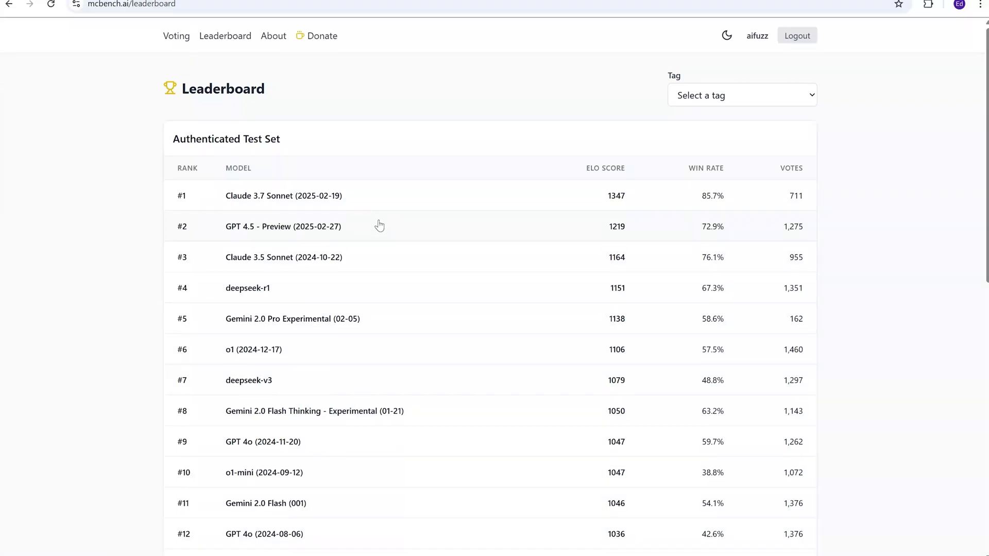
pyautogui.scroll(-2, 380, 225)
pyautogui.scroll(2, 380, 226)
pyautogui.scroll(-3, 383, 183)
pyautogui.scroll(-2, 379, 191)
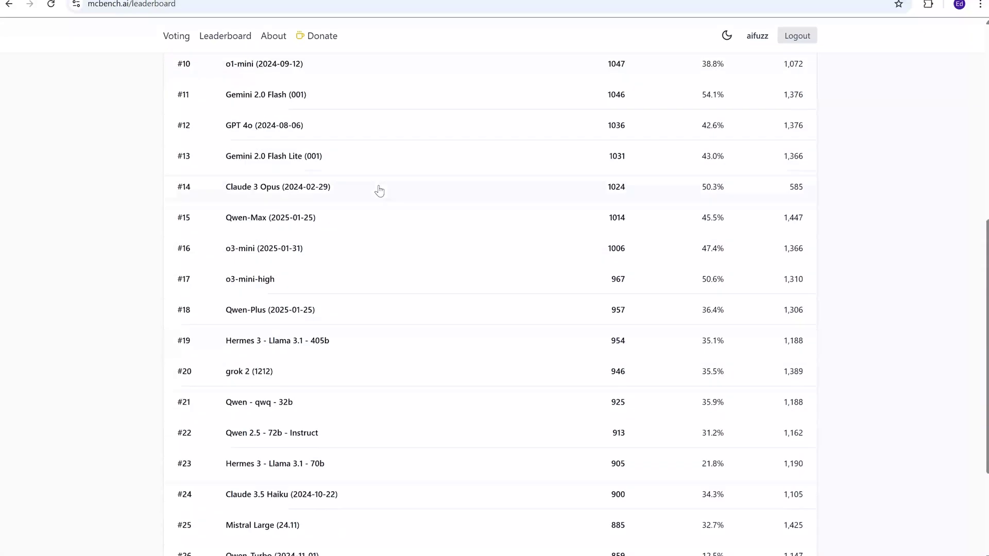
pyautogui.scroll(-4, 348, 292)
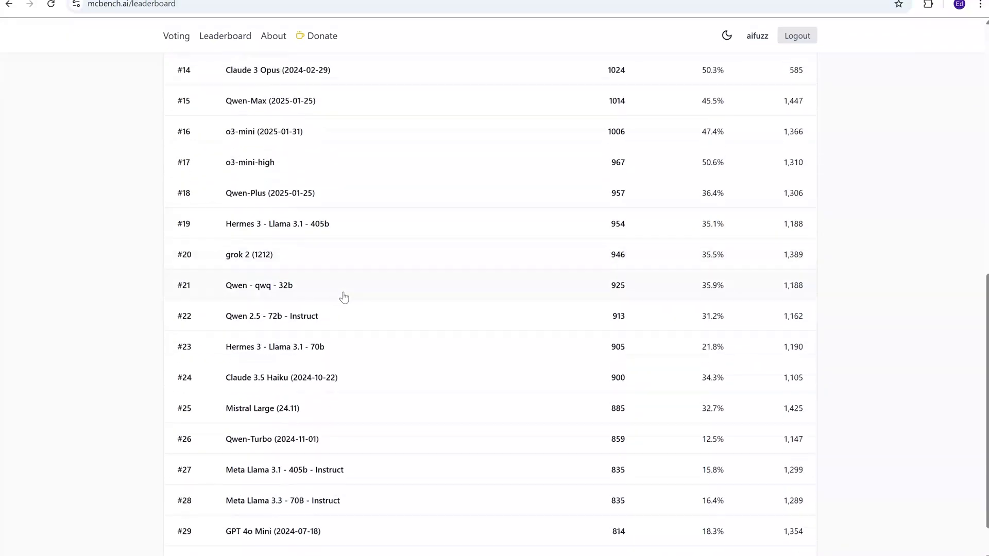
pyautogui.scroll(2, 344, 296)
pyautogui.scroll(5, 343, 296)
pyautogui.scroll(3, 340, 296)
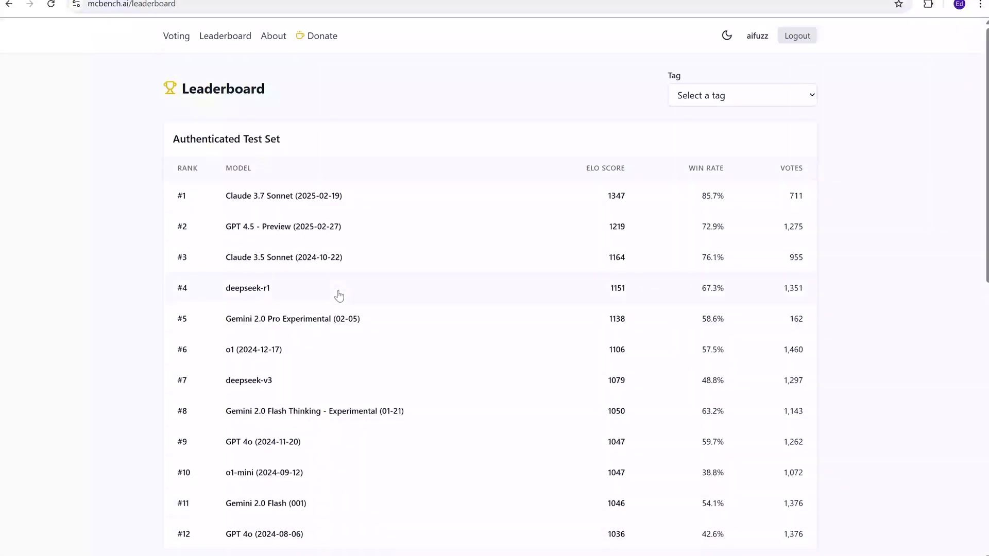
pyautogui.click(322, 36)
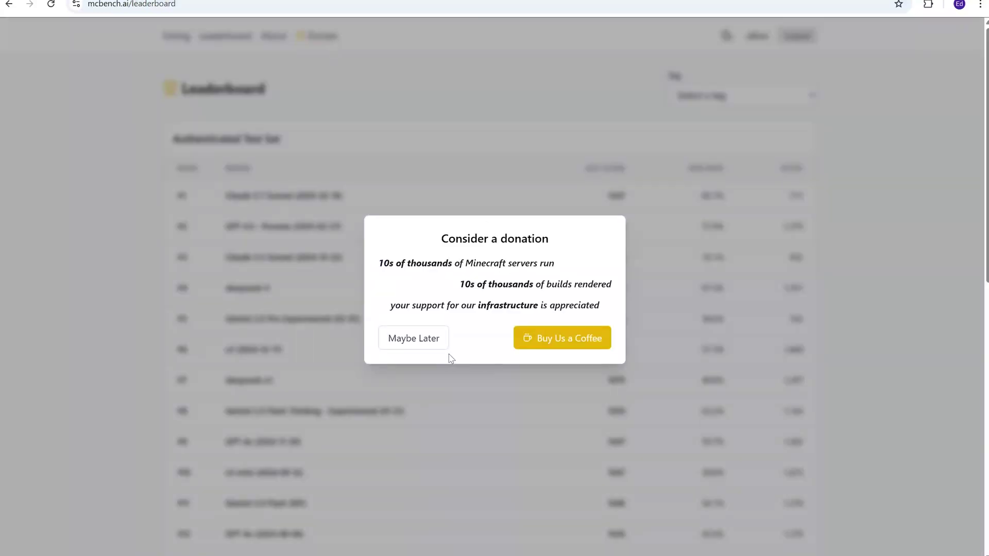
pyautogui.click(418, 340)
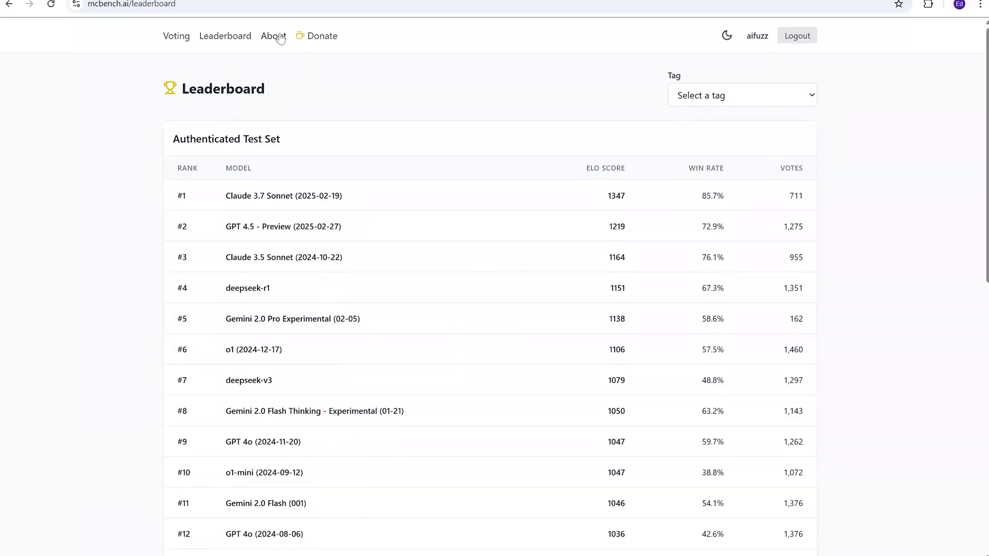
# Return to the voting page and vote on the cloud-library builds
pyautogui.click(177, 36)
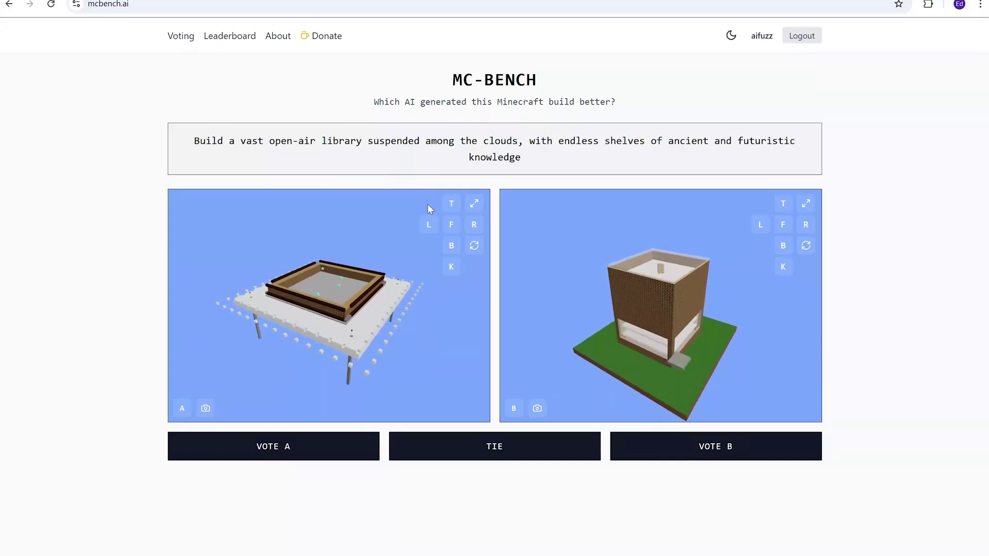
pyautogui.click(704, 447)
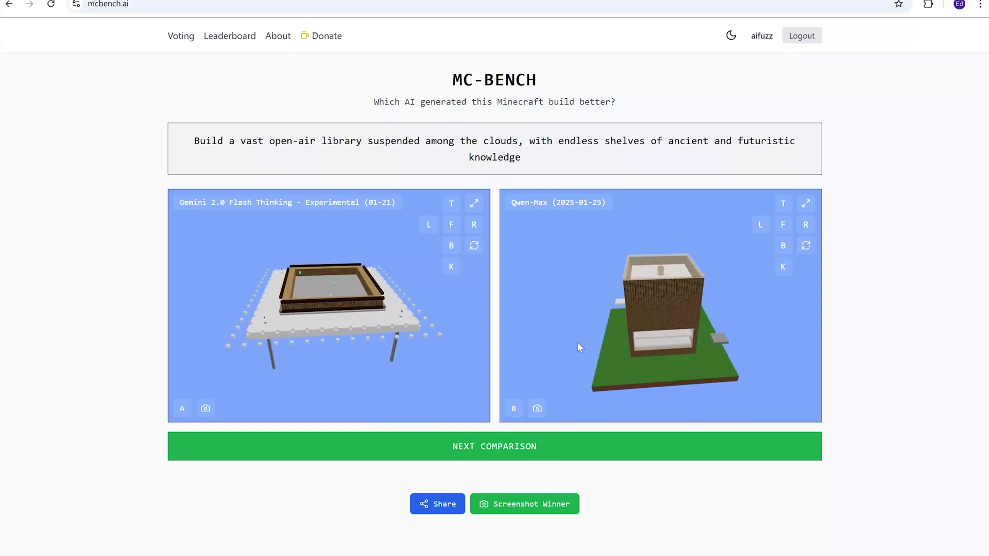
pyautogui.scroll(4, 587, 325)
pyautogui.scroll(4, 684, 347)
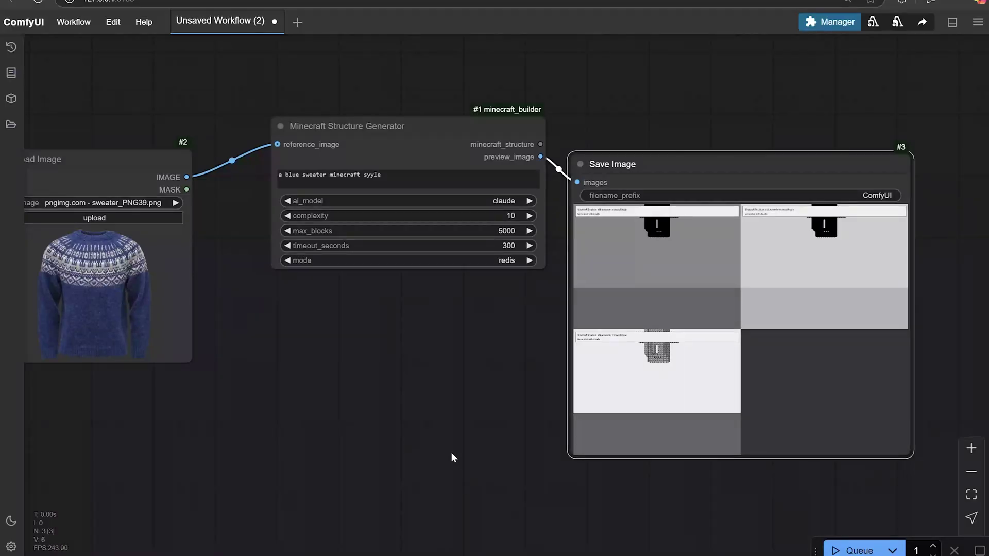
pyautogui.moveTo(451, 457)
pyautogui.mouseDown()
pyautogui.moveTo(622, 464)
pyautogui.moveTo(712, 428)
pyautogui.moveTo(592, 529)
pyautogui.mouseUp()
pyautogui.scroll(2, 621, 463)
pyautogui.scroll(3, 712, 428)
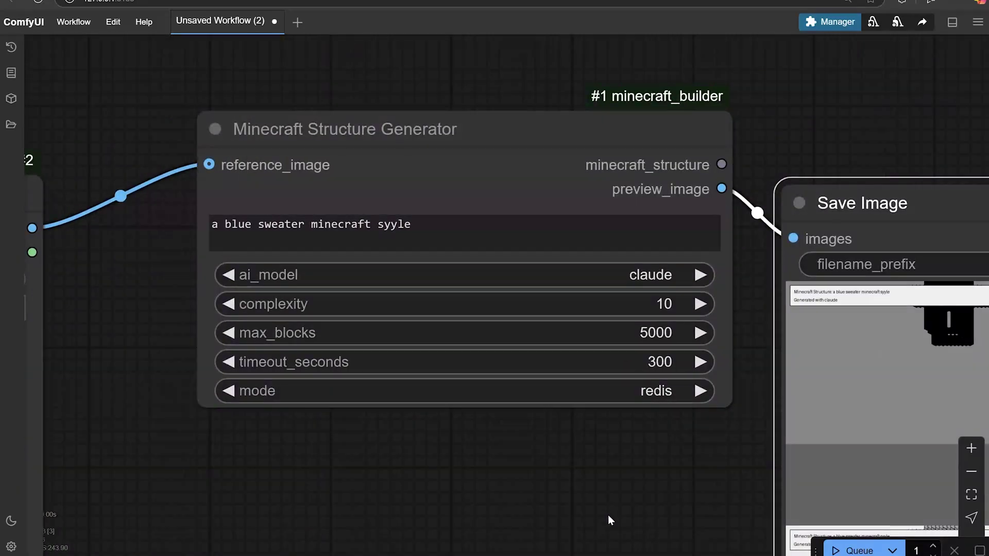
pyautogui.moveTo(613, 519); pyautogui.dragTo(639, 492)
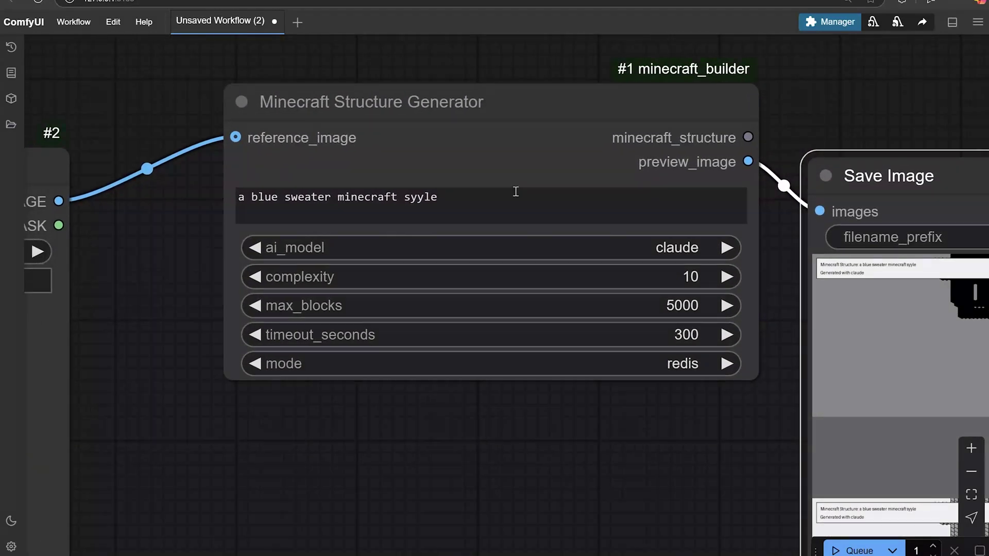
pyautogui.moveTo(515, 115); pyautogui.dragTo(546, 106)
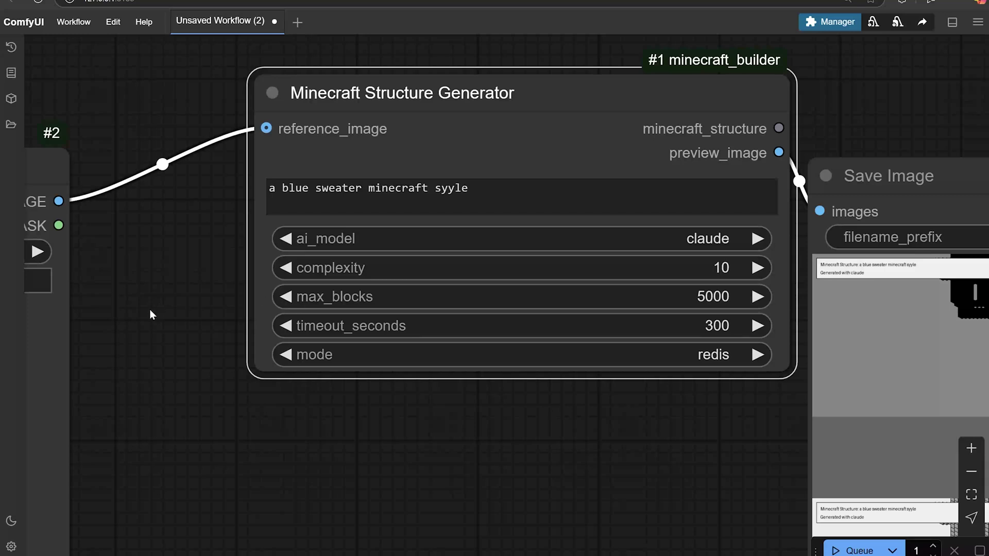
pyautogui.moveTo(150, 309)
pyautogui.mouseDown()
pyautogui.moveTo(550, 222)
pyautogui.moveTo(168, 276)
pyautogui.mouseUp()
pyautogui.moveTo(472, 409); pyautogui.dragTo(387, 443)
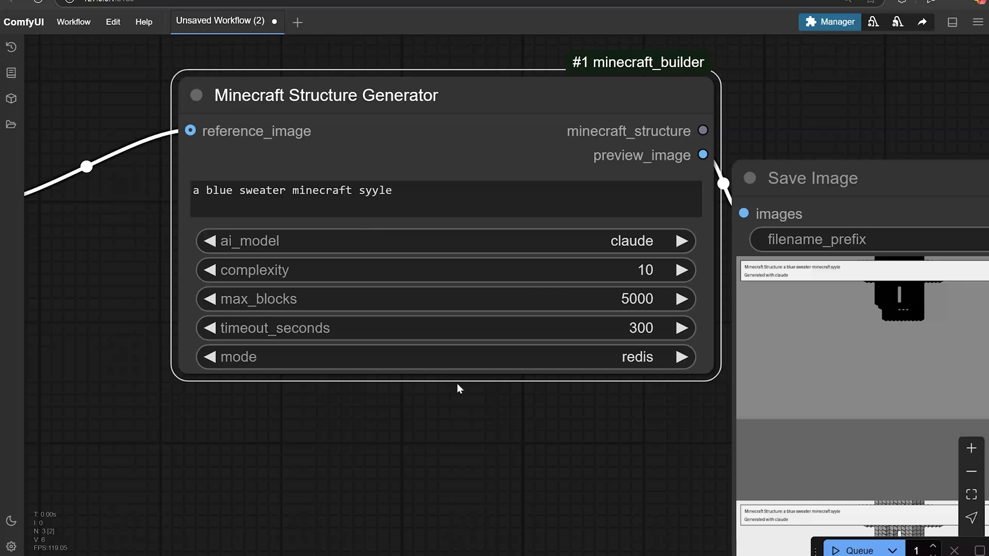
pyautogui.scroll(1, 457, 383)
pyautogui.moveTo(465, 433); pyautogui.dragTo(444, 440)
pyautogui.scroll(1, 444, 440)
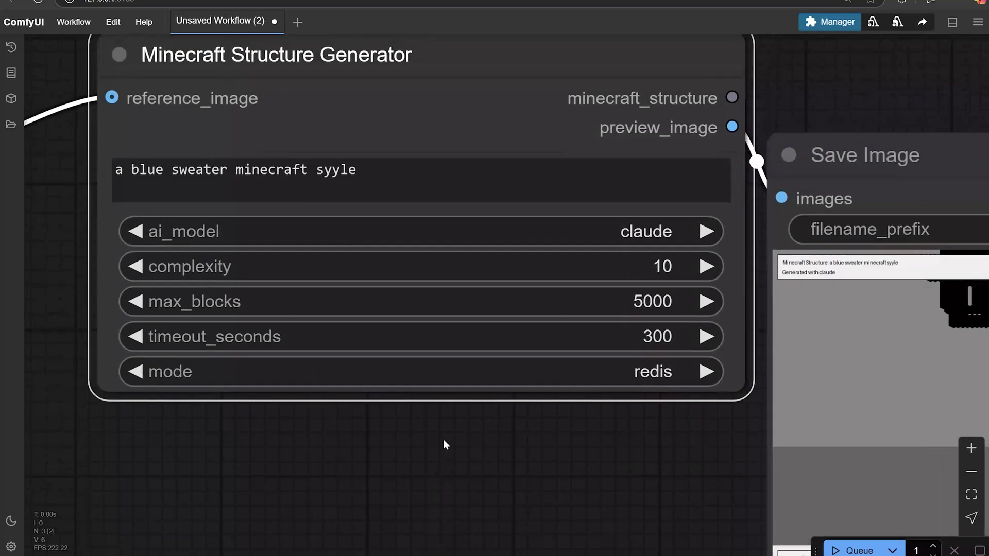
pyautogui.click(655, 234)
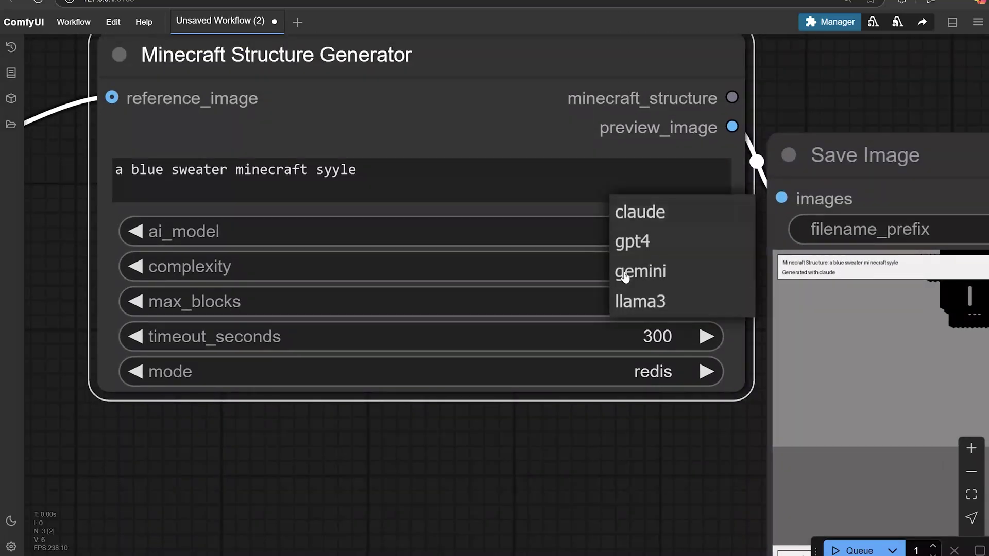
pyautogui.moveTo(525, 465); pyautogui.dragTo(531, 459)
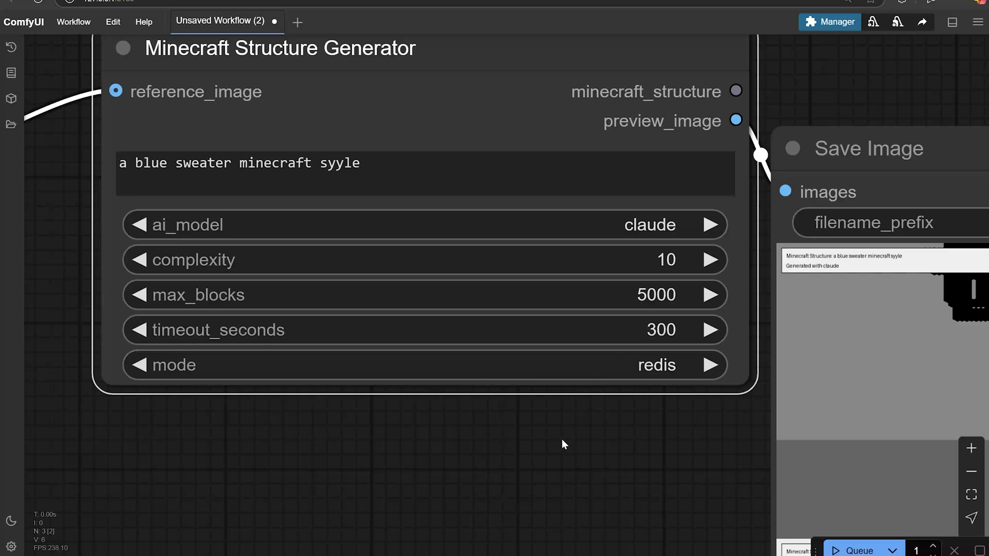
pyautogui.click(616, 363)
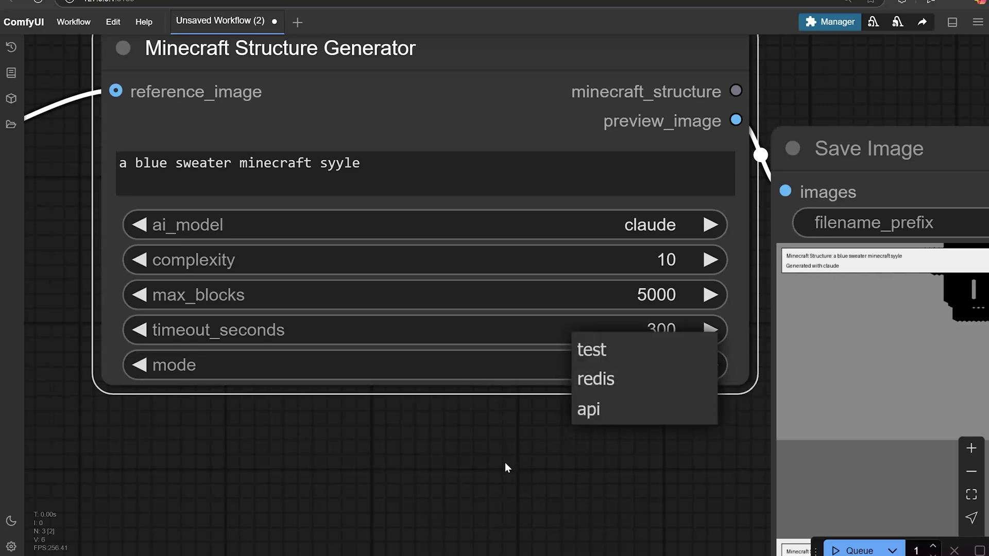
pyautogui.click(504, 463)
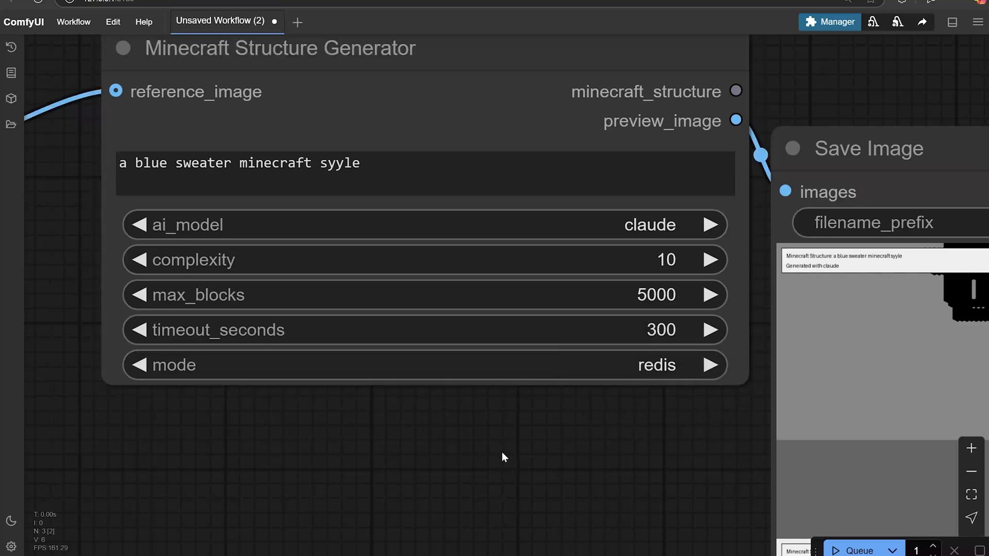
pyautogui.scroll(-2, 505, 463)
pyautogui.moveTo(504, 463)
pyautogui.mouseDown()
pyautogui.moveTo(706, 441)
pyautogui.moveTo(649, 459)
pyautogui.mouseUp()
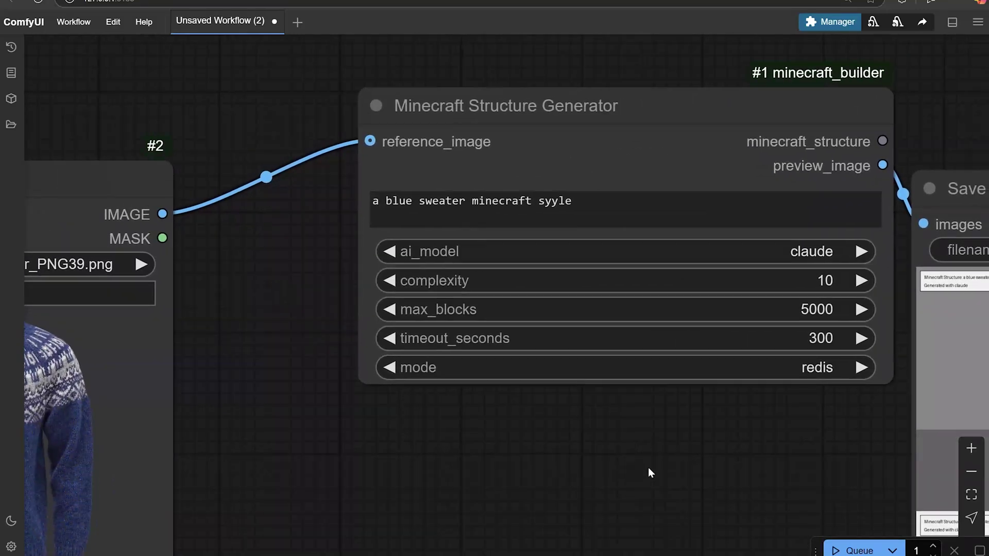
pyautogui.click(627, 106)
pyautogui.moveTo(626, 106); pyautogui.dragTo(582, 113)
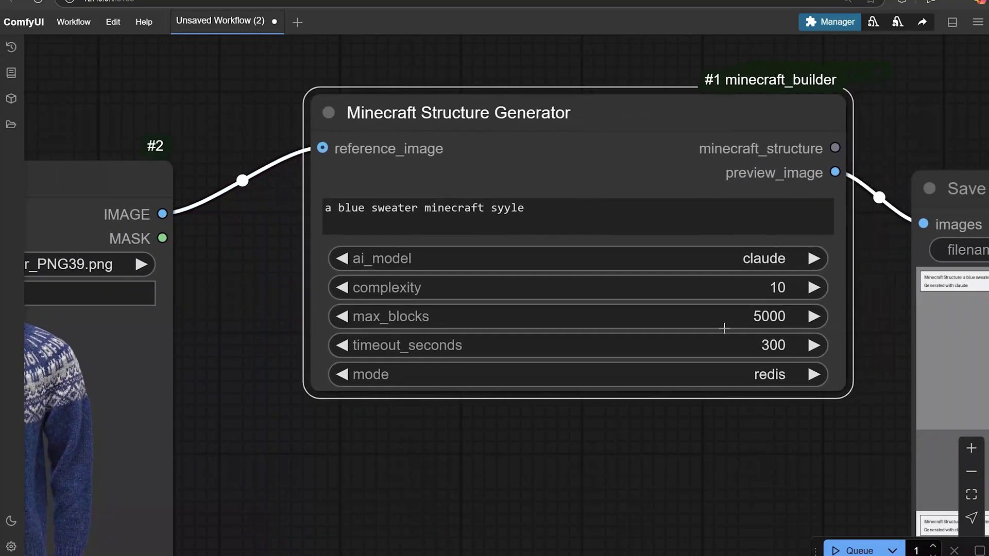
pyautogui.click(694, 444)
pyautogui.moveTo(691, 466); pyautogui.dragTo(802, 445)
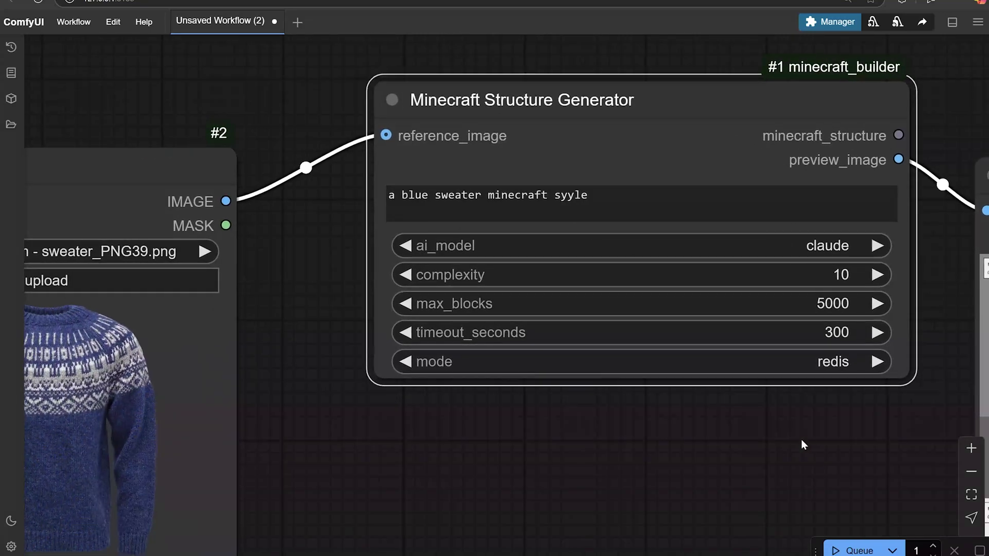
pyautogui.scroll(-2, 802, 440)
pyautogui.scroll(2, 697, 431)
pyautogui.moveTo(697, 432); pyautogui.dragTo(917, 410)
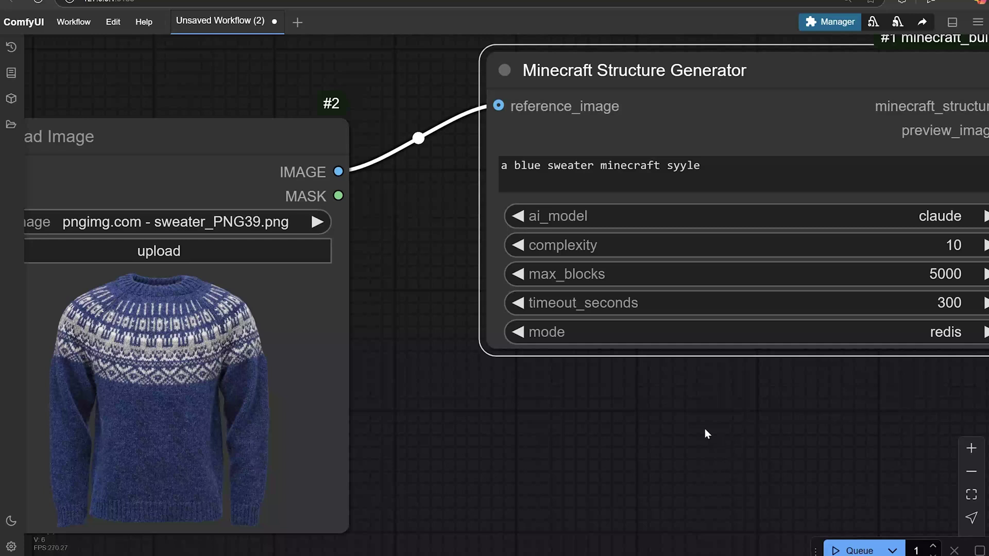
pyautogui.scroll(-1, 705, 429)
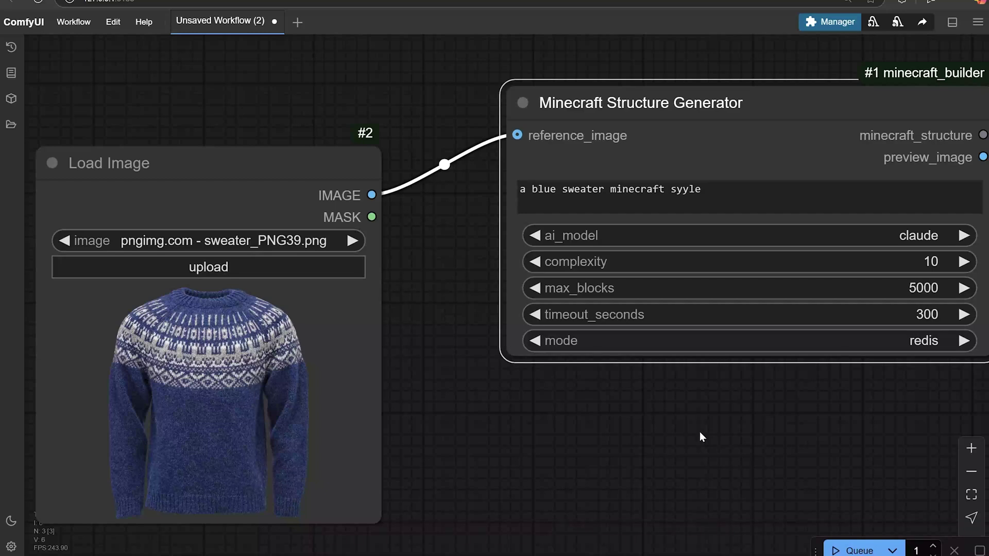
pyautogui.scroll(-2, 689, 426)
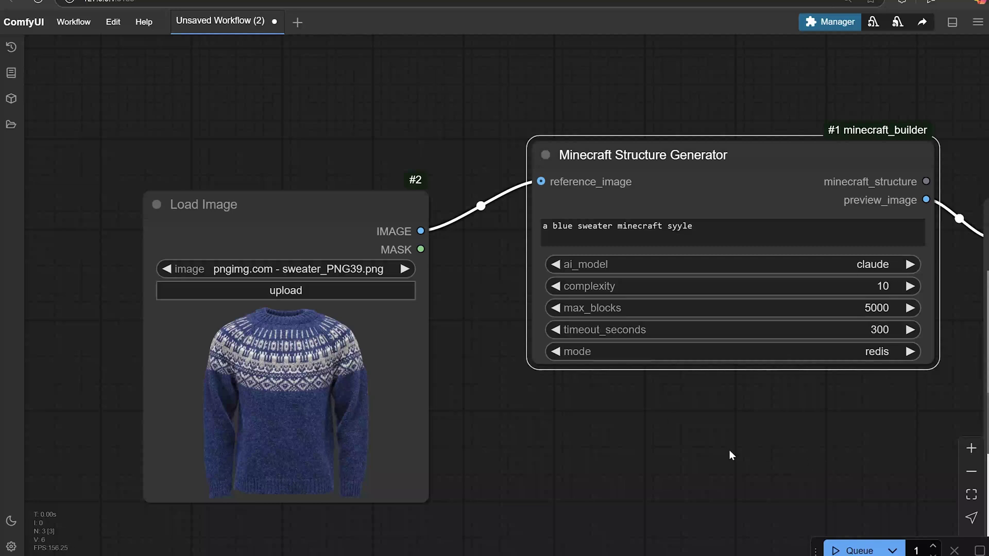
pyautogui.moveTo(776, 465); pyautogui.dragTo(623, 366)
pyautogui.scroll(2, 672, 374)
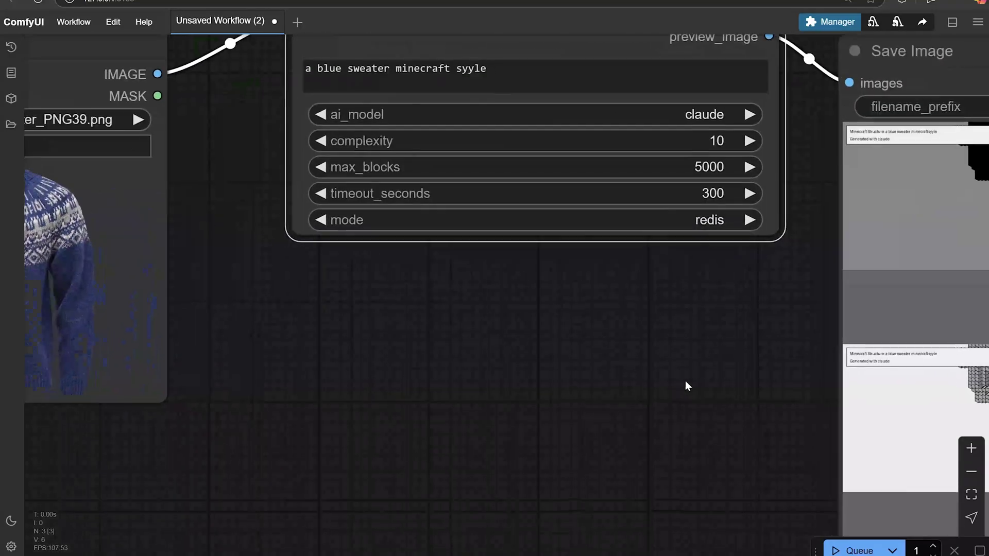
pyautogui.scroll(2, 686, 382)
pyautogui.scroll(1, 479, 395)
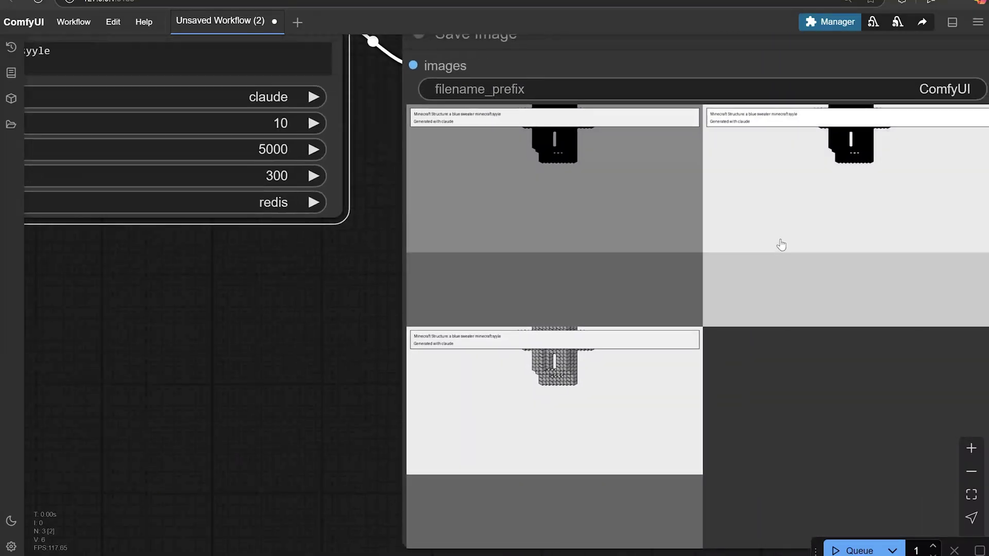
# Enlarge a preview, return to the three-image grid, then enlarge the bottom-left claude preview
pyautogui.click(780, 243)
pyautogui.scroll(-2, 348, 308)
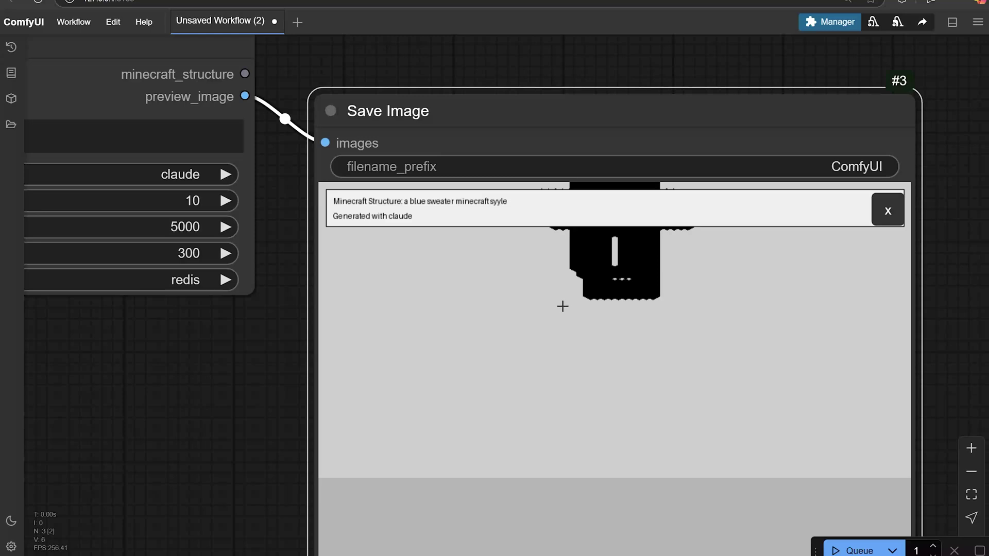
pyautogui.click(889, 210)
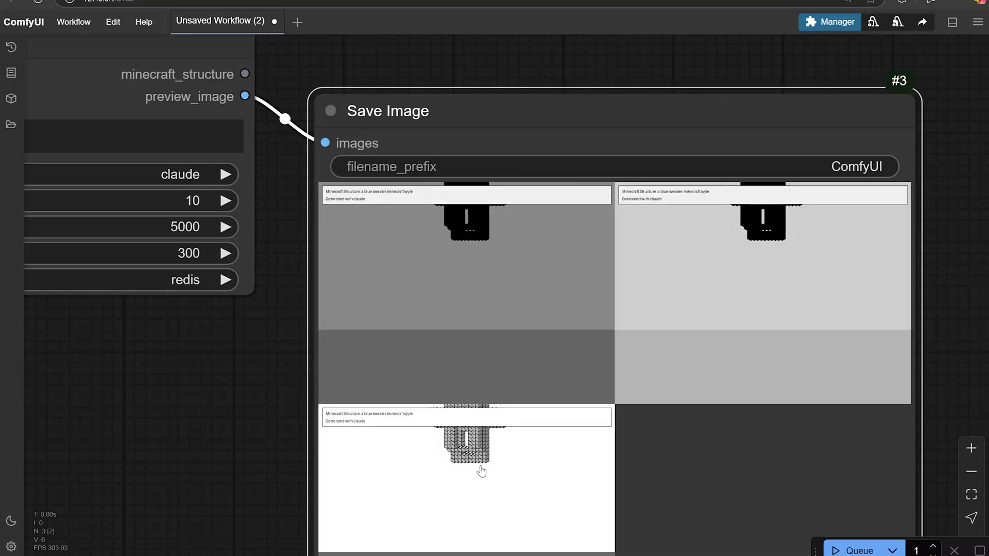
pyautogui.scroll(2, 335, 361)
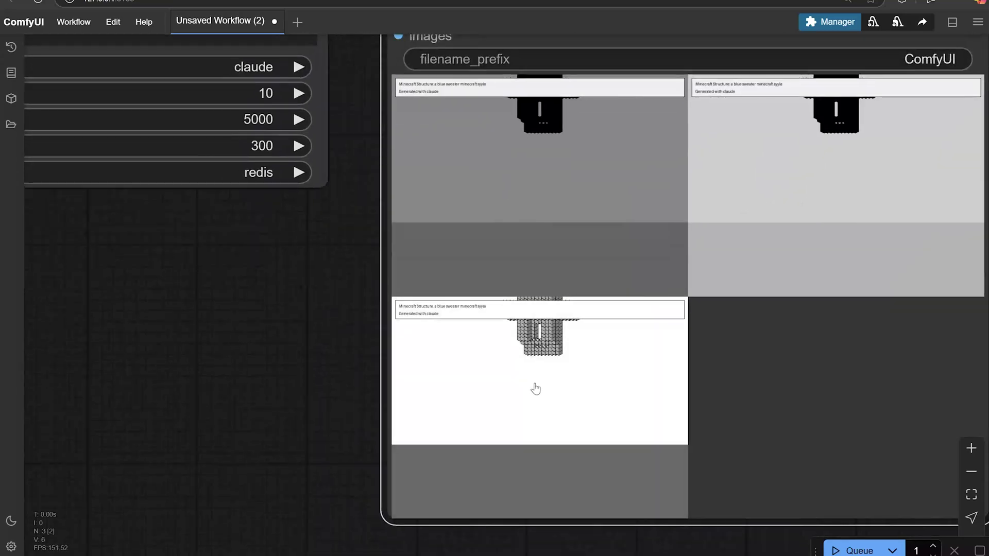
pyautogui.click(603, 379)
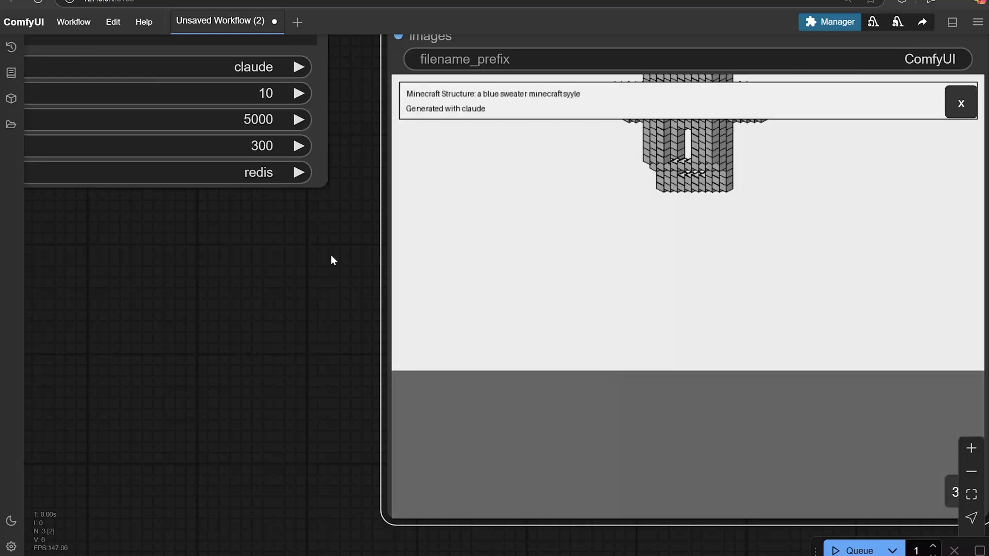
pyautogui.scroll(-2, 331, 255)
pyautogui.scroll(4, 240, 336)
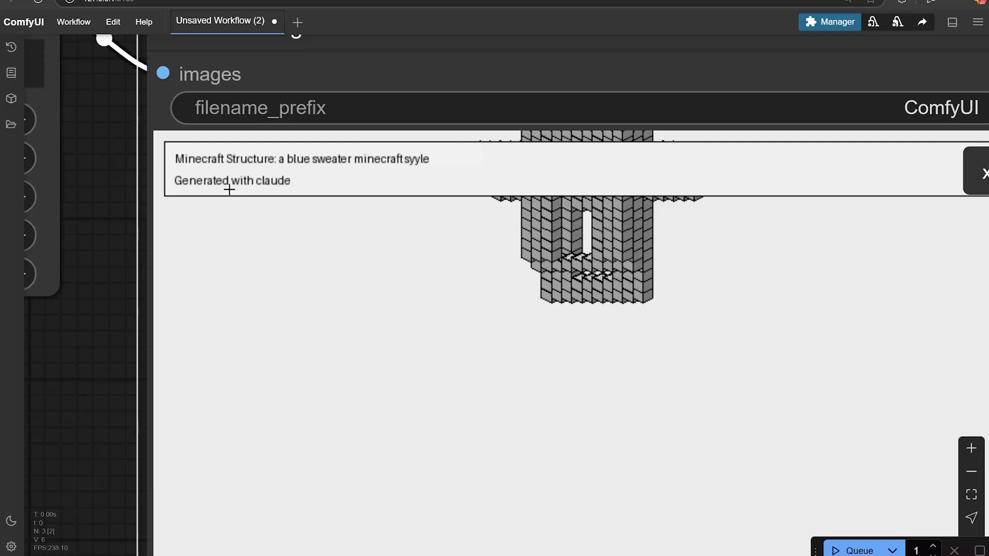
pyautogui.moveTo(101, 335); pyautogui.dragTo(239, 288)
pyautogui.scroll(-3, 239, 287)
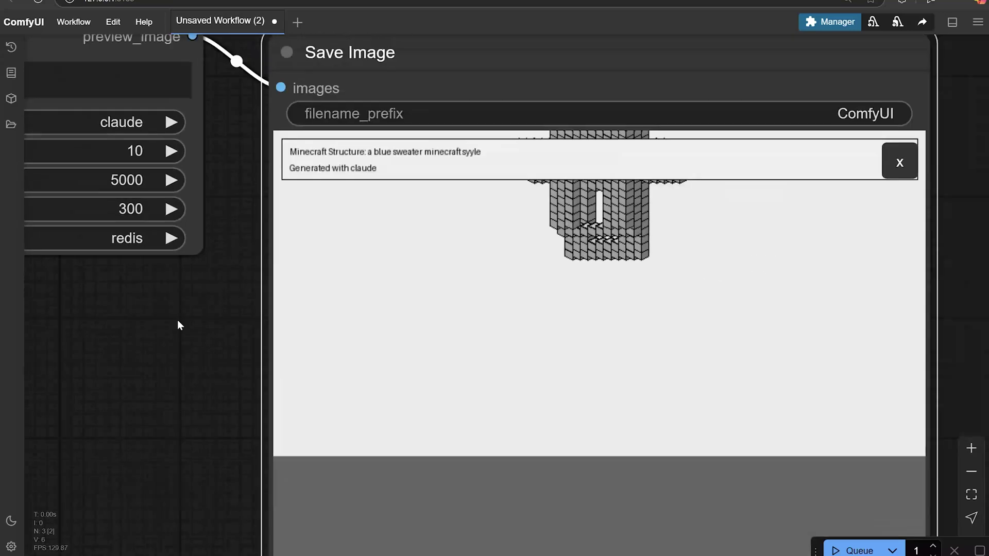
pyautogui.moveTo(178, 321); pyautogui.dragTo(300, 321)
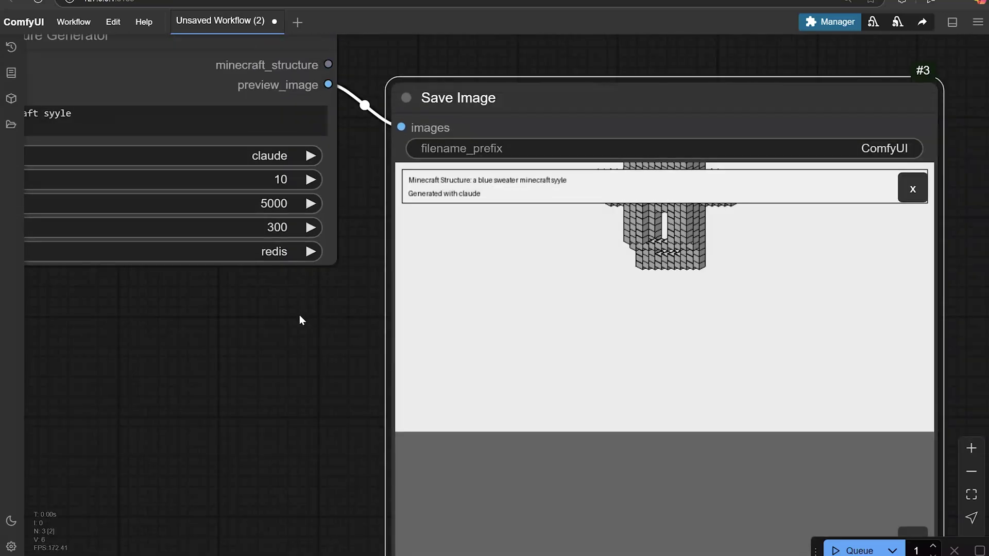
pyautogui.scroll(-2, 300, 314)
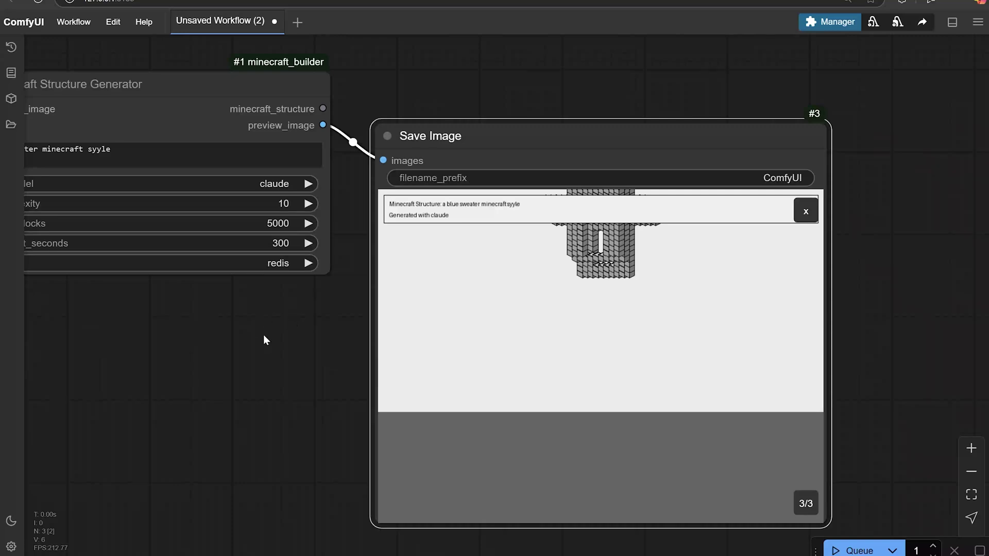
pyautogui.moveTo(243, 363); pyautogui.dragTo(447, 375)
pyautogui.scroll(3, 447, 375)
pyautogui.scroll(2, 511, 432)
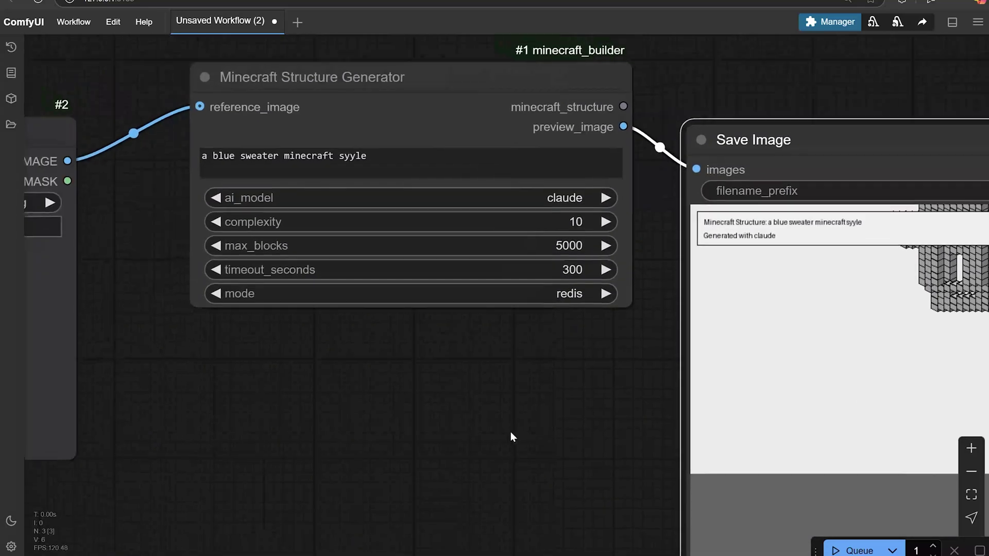
pyautogui.scroll(-2, 563, 456)
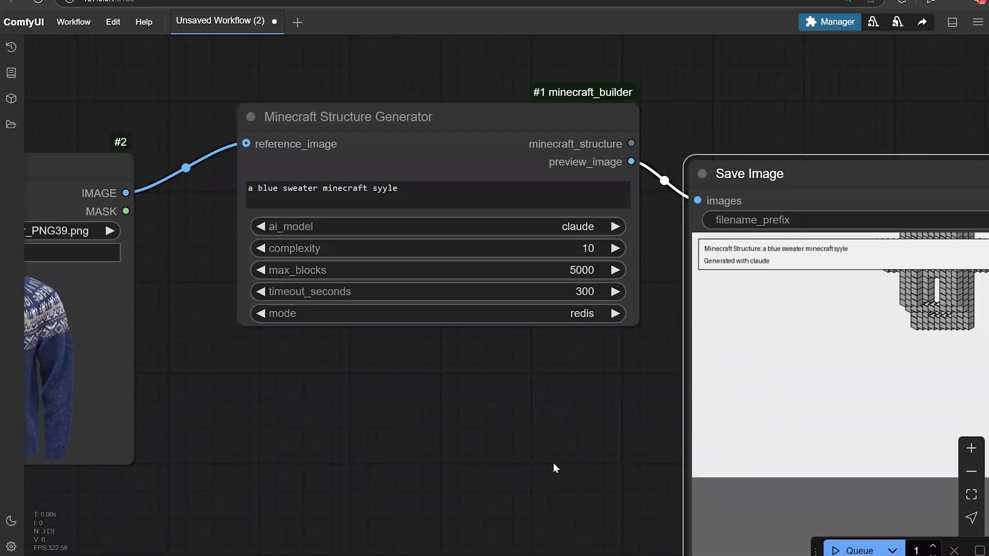
pyautogui.scroll(2, 553, 462)
pyautogui.scroll(2, 485, 427)
pyautogui.moveTo(484, 419); pyautogui.dragTo(547, 409)
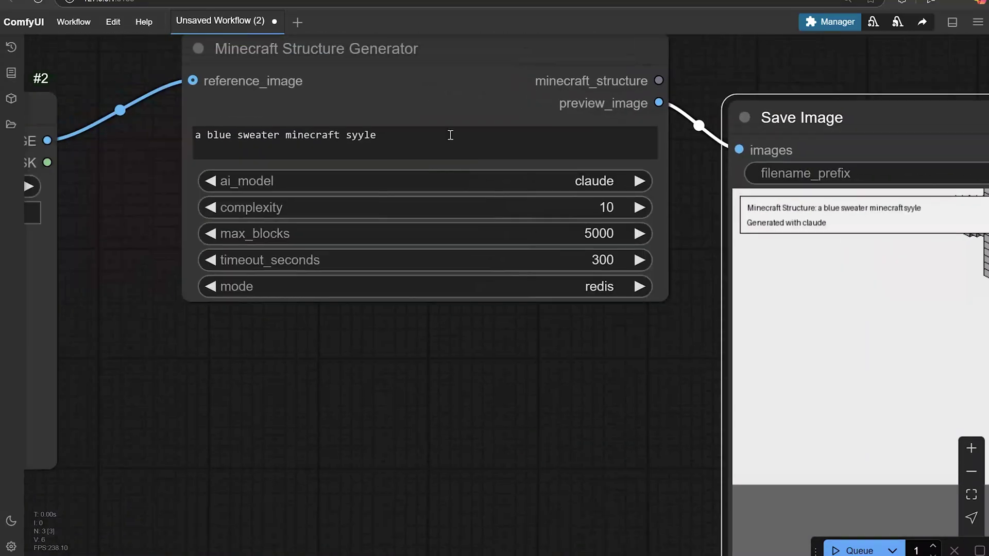
pyautogui.scroll(-2, 561, 428)
pyautogui.scroll(1, 574, 437)
pyautogui.moveTo(419, 413); pyautogui.dragTo(502, 375)
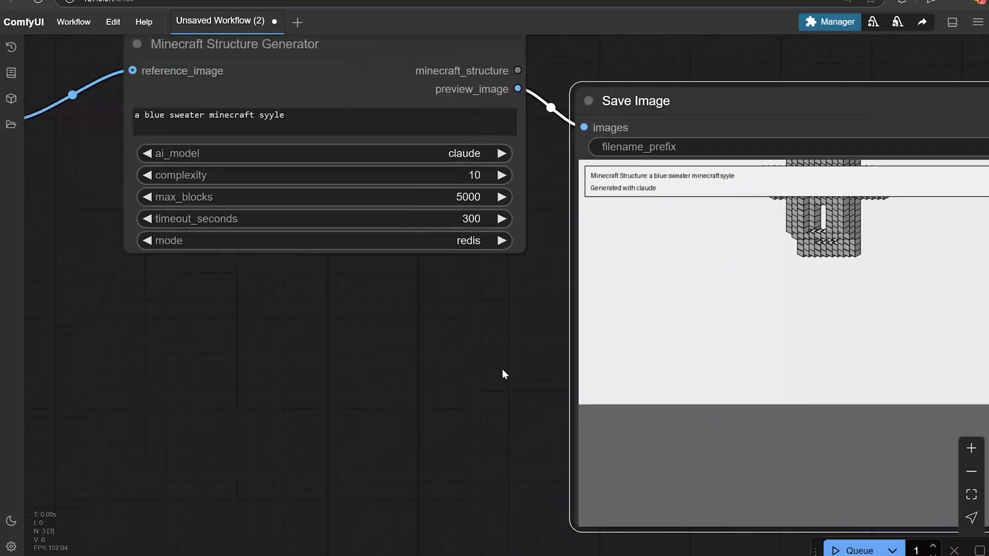
pyautogui.scroll(1, 468, 383)
pyautogui.scroll(2, 541, 375)
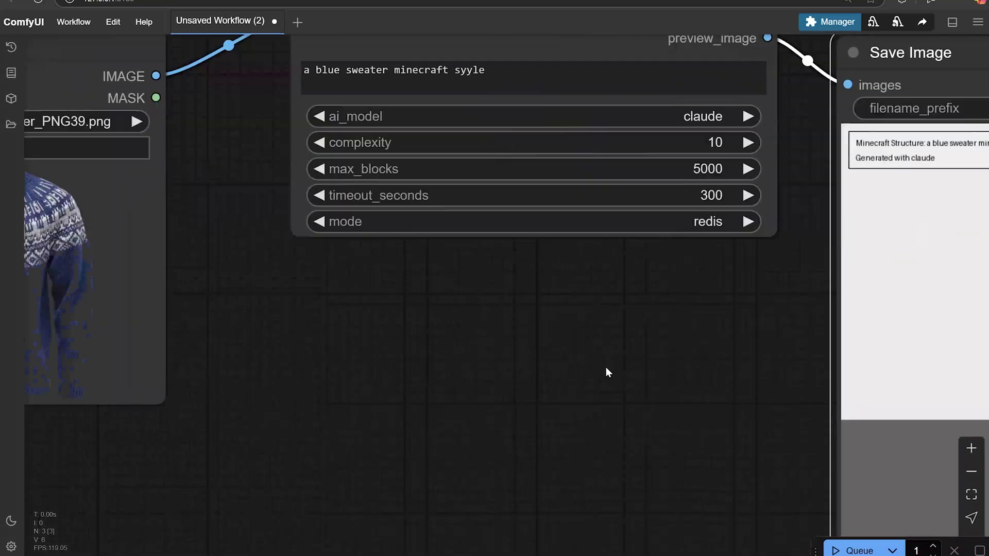
pyautogui.scroll(-2, 606, 373)
pyautogui.scroll(1, 649, 450)
pyautogui.moveTo(521, 423)
pyautogui.mouseDown()
pyautogui.moveTo(605, 441)
pyautogui.moveTo(496, 433)
pyautogui.mouseUp()
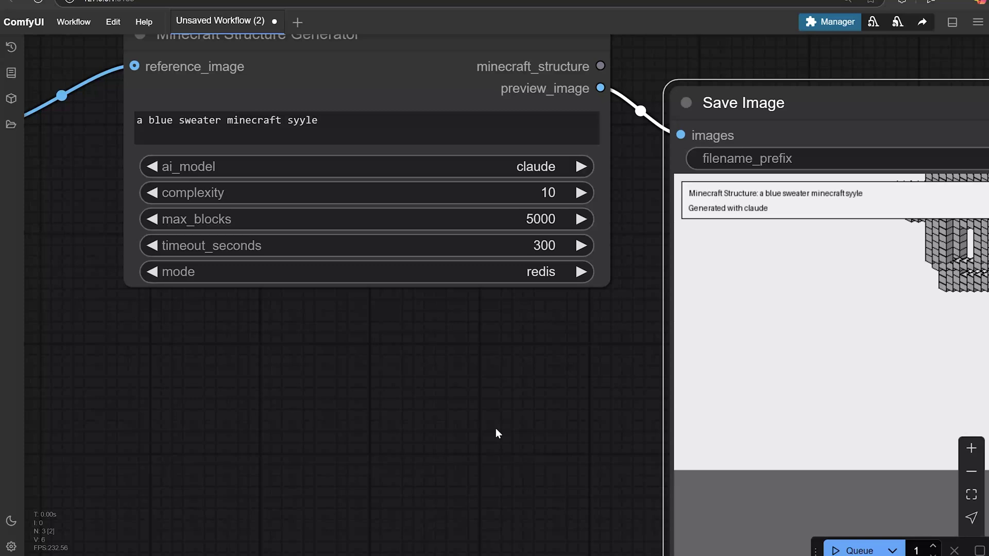
pyautogui.scroll(-2, 492, 424)
pyautogui.moveTo(492, 424)
pyautogui.mouseDown()
pyautogui.moveTo(702, 426)
pyautogui.moveTo(703, 397)
pyautogui.mouseUp()
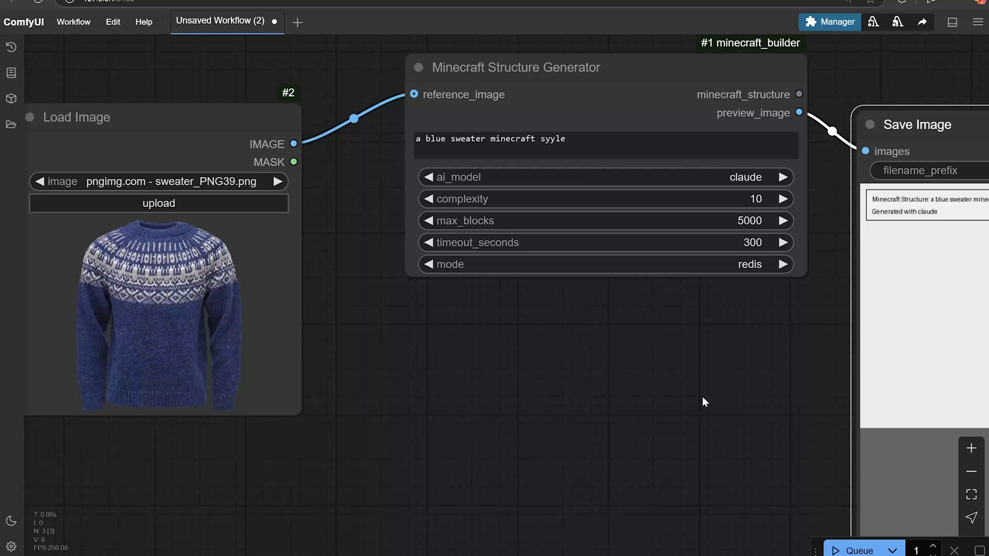
pyautogui.scroll(2, 621, 430)
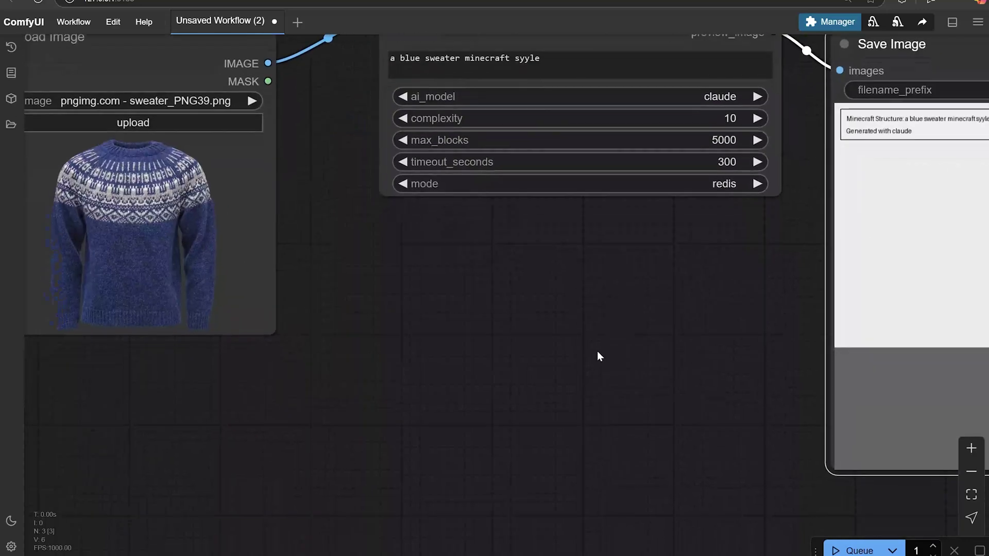